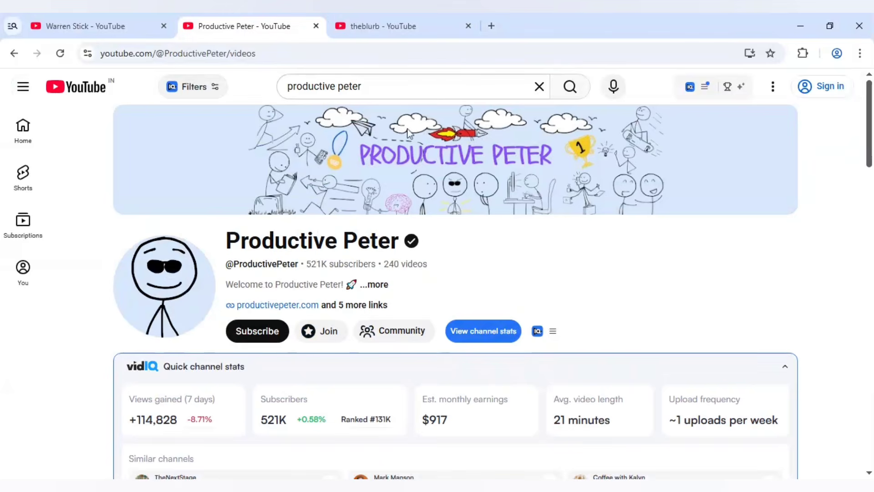
- Compare the Productive Peter, Warren Stick and theblurb YouTube channels, examining their channel stats and stick-figure videos
{"action": "left_click", "coordinate": [433, 26]}
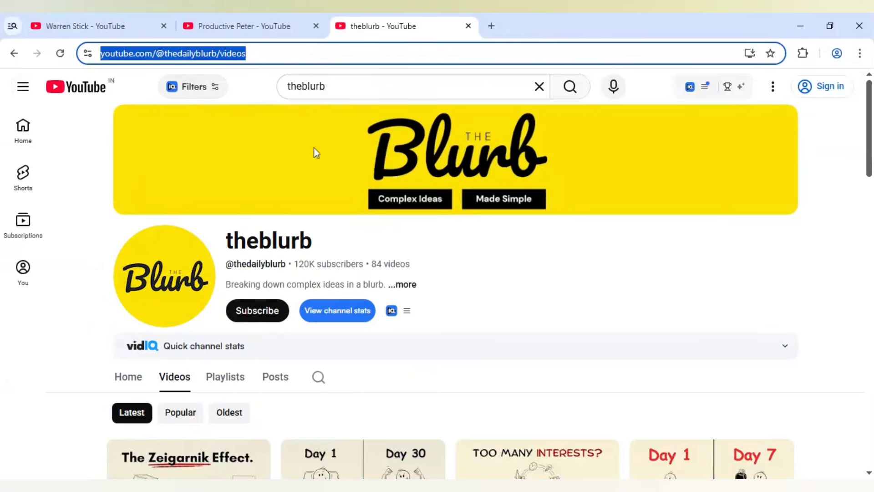
{"action": "left_click", "coordinate": [248, 29]}
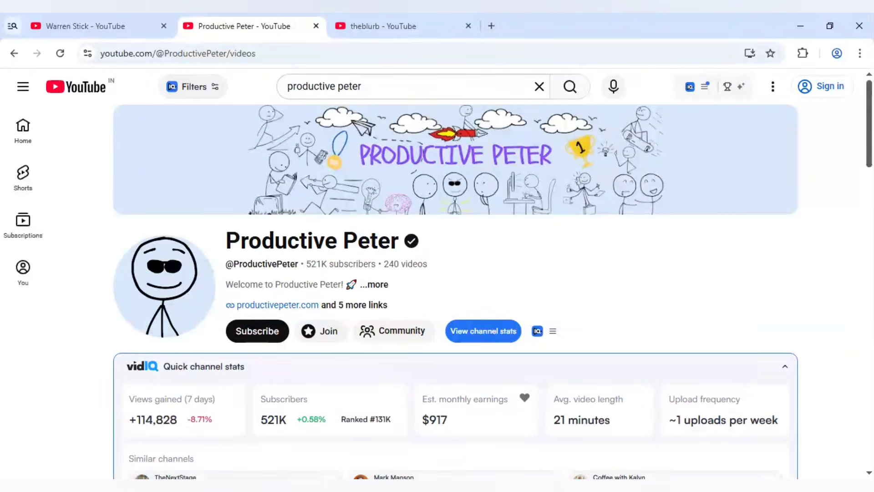
{"action": "scroll", "coordinate": [512, 403], "scroll_direction": "down", "scroll_amount": 1}
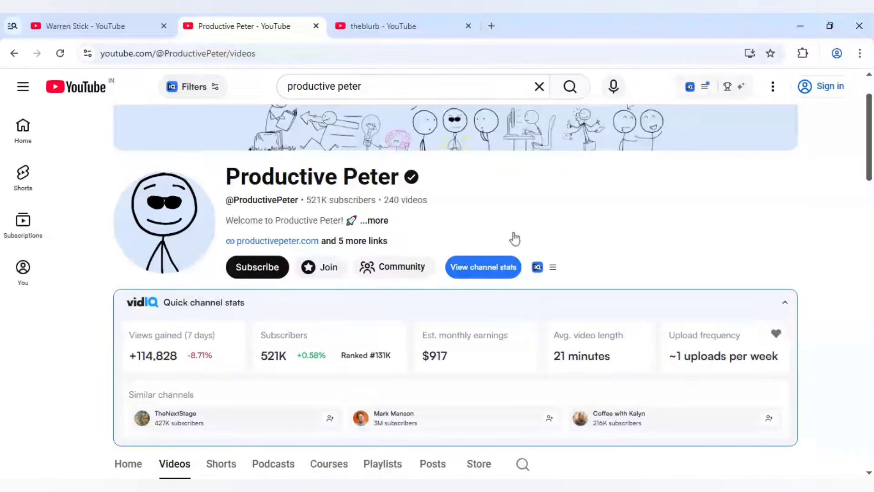
{"action": "left_click", "coordinate": [78, 15]}
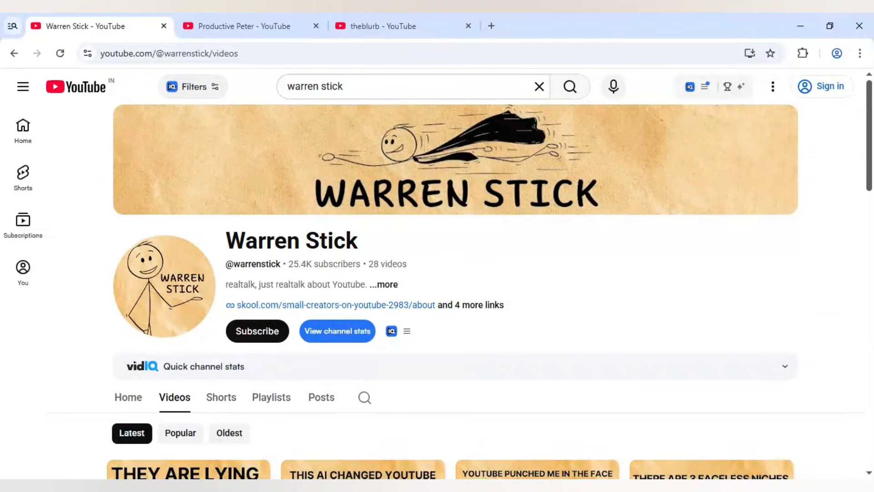
{"action": "left_click", "coordinate": [337, 22]}
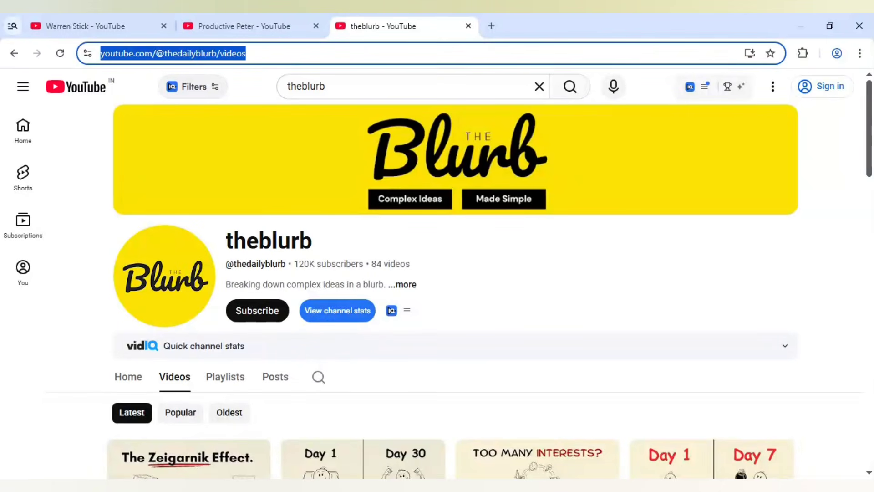
{"action": "scroll", "coordinate": [723, 280], "scroll_direction": "down", "scroll_amount": 1}
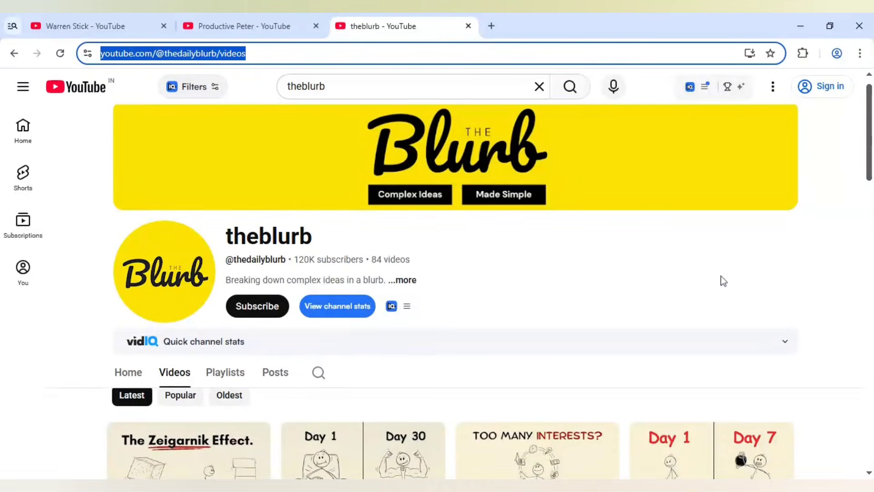
{"action": "scroll", "coordinate": [720, 276], "scroll_direction": "down", "scroll_amount": 3}
{"action": "scroll", "coordinate": [836, 285], "scroll_direction": "down", "scroll_amount": 2}
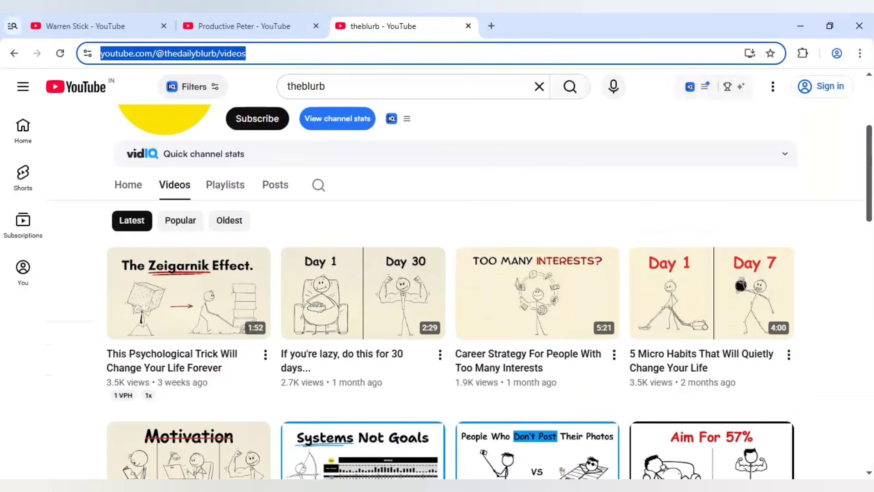
{"action": "left_click", "coordinate": [860, 280]}
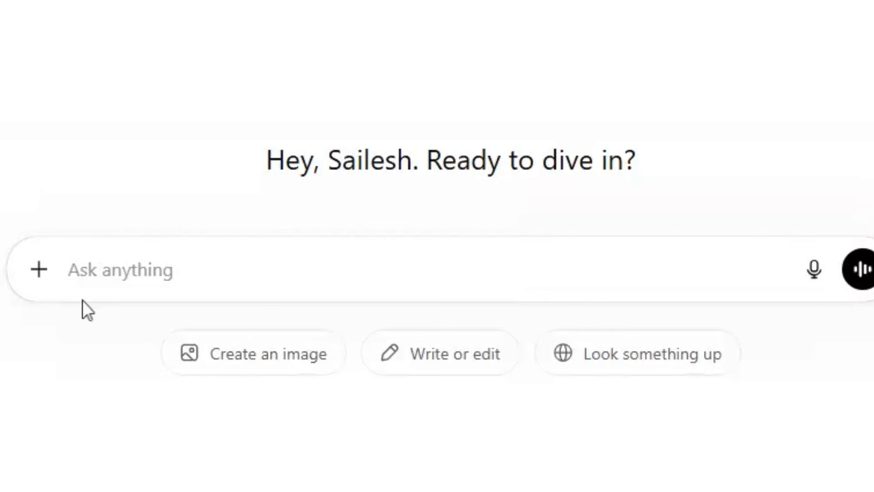
- Ask ChatGPT "help me with a 30 second scene for my stick figure animation" and read through the suggested scene
{"action": "left_click", "coordinate": [67, 269]}
{"action": "type", "text": "help me "}
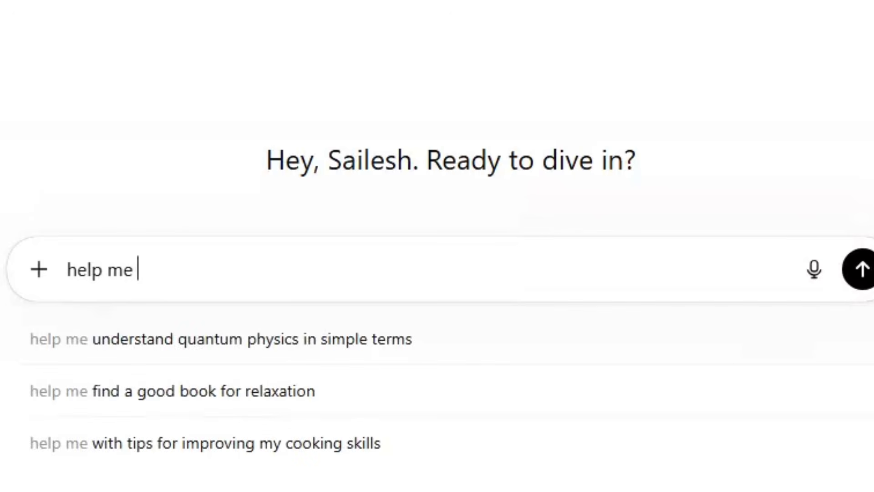
{"action": "type", "text": "with a 30 "}
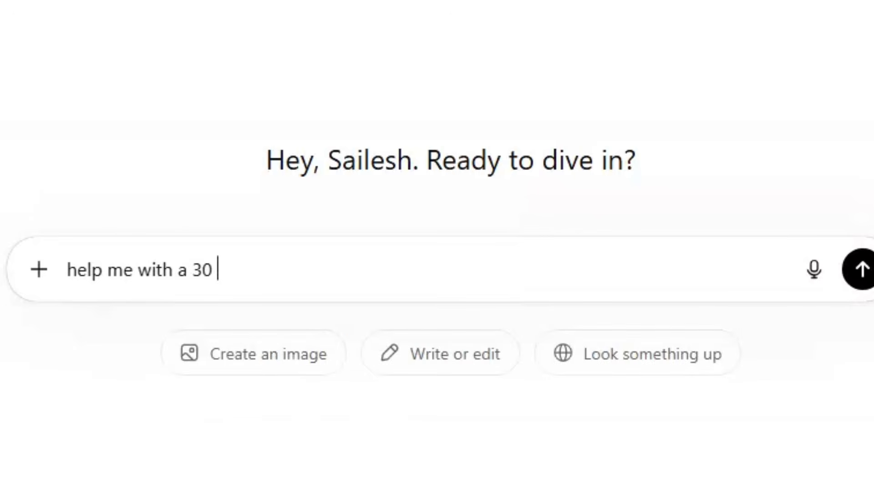
{"action": "type", "text": "second sc"}
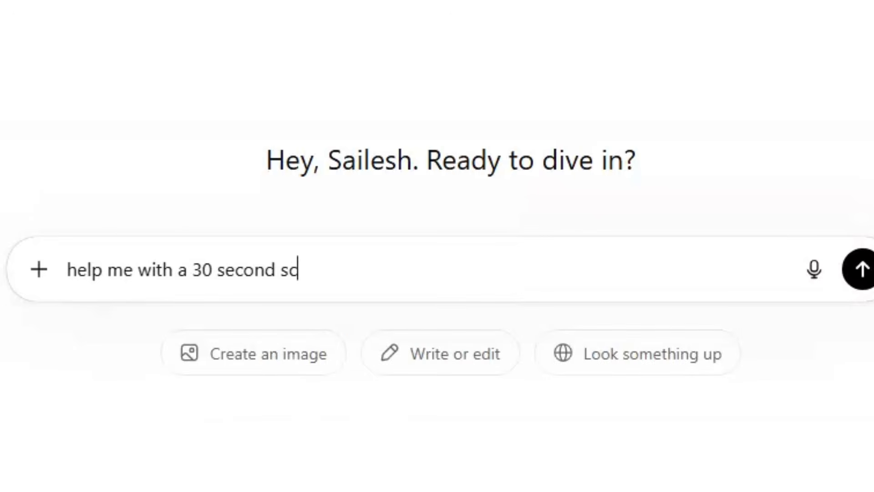
{"action": "type", "text": "ene for my "}
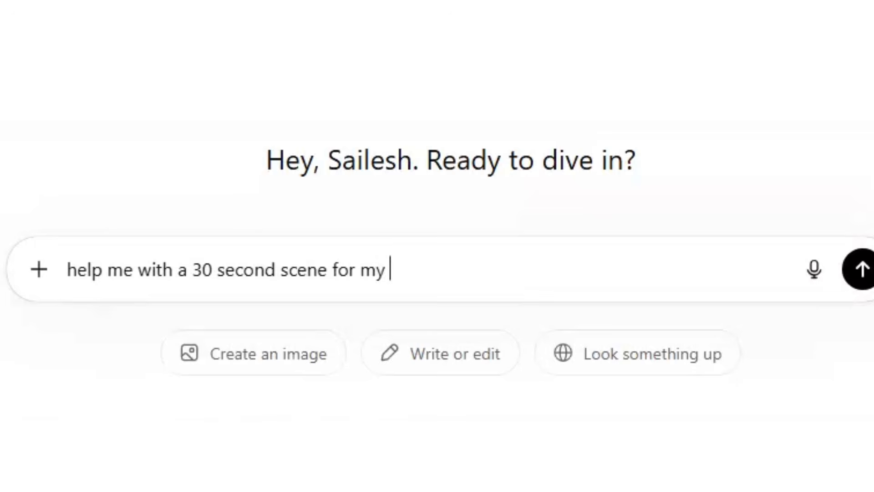
{"action": "type", "text": "stick fig"}
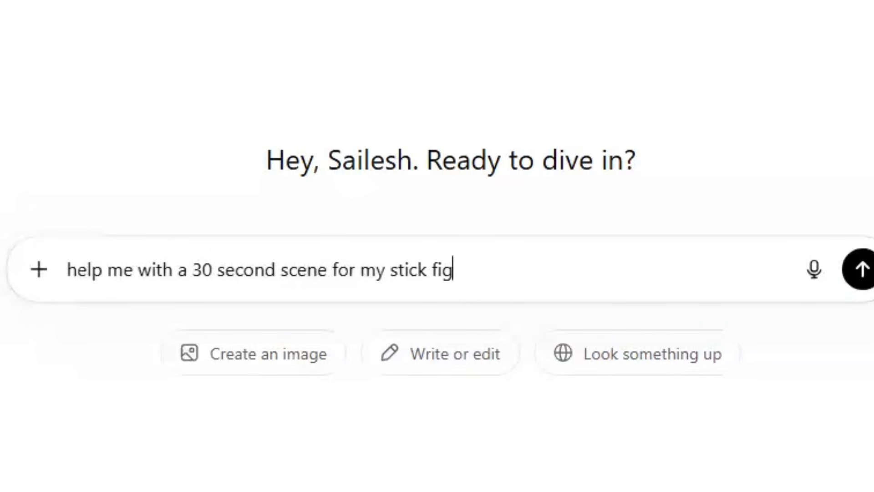
{"action": "type", "text": "ure animati"}
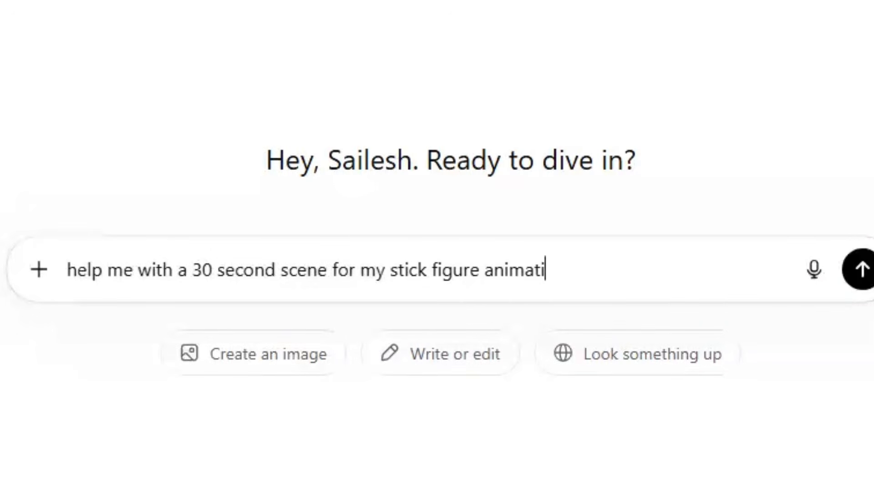
{"action": "type", "text": "on"}
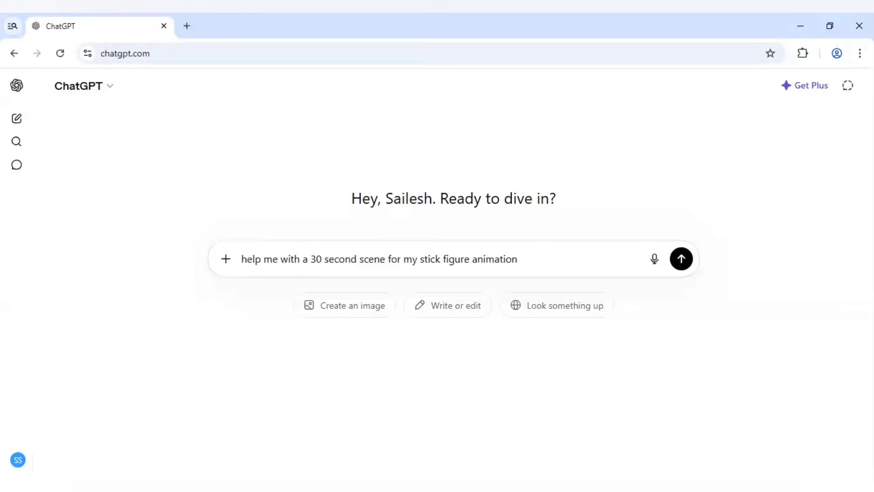
{"action": "key", "text": "Return"}
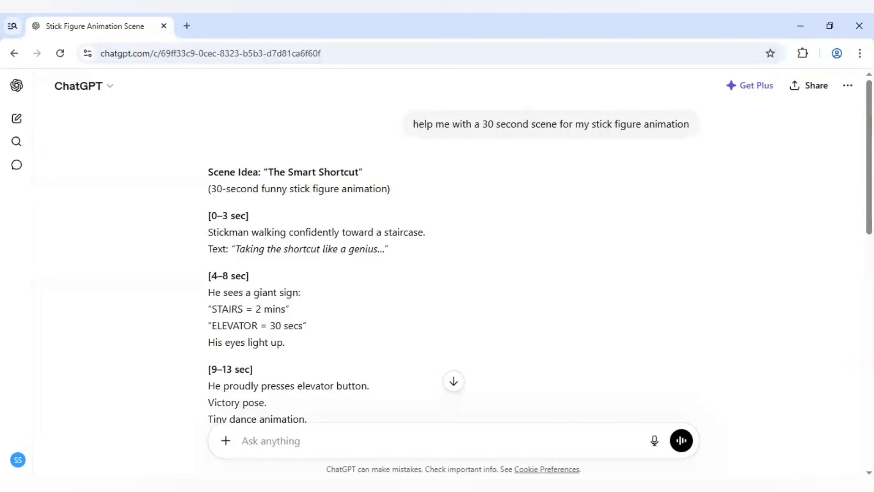
{"action": "scroll", "coordinate": [218, 357], "scroll_direction": "down", "scroll_amount": 1}
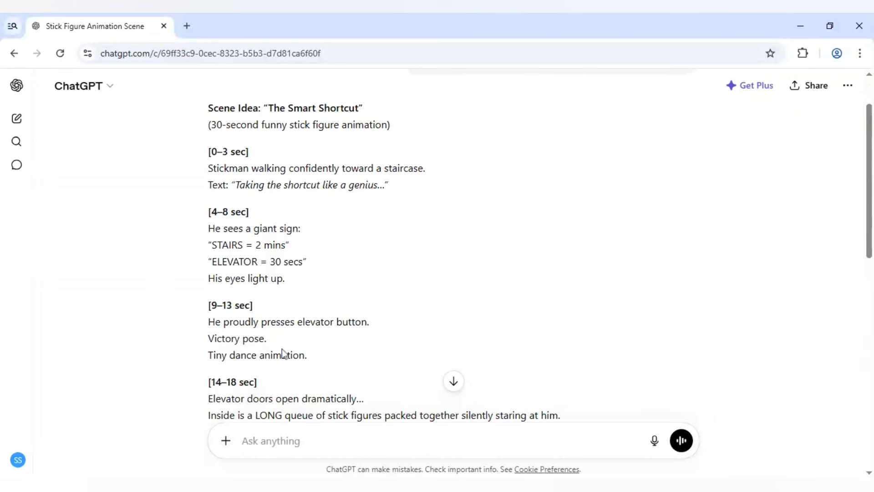
{"action": "scroll", "coordinate": [282, 349], "scroll_direction": "up", "scroll_amount": 1}
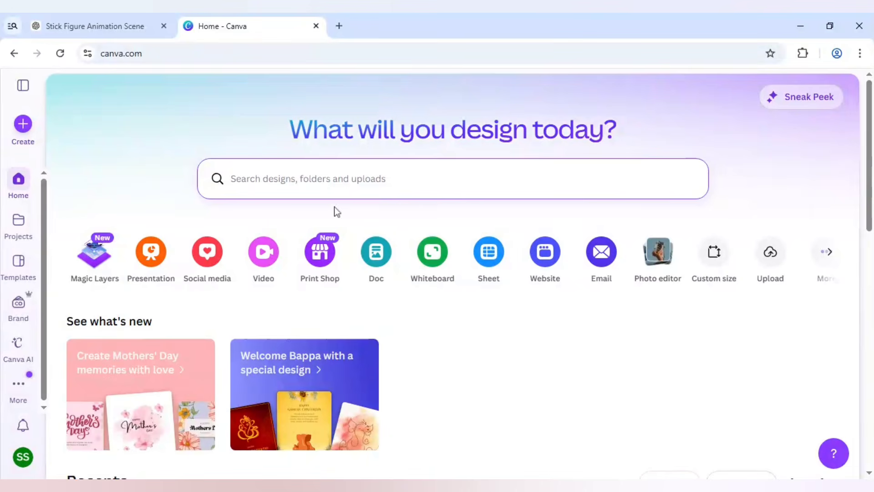
- Create a blank YouTube Thumbnail design in Canva and search the elements for "stickman", showing all matching graphics
{"action": "left_click", "coordinate": [209, 264]}
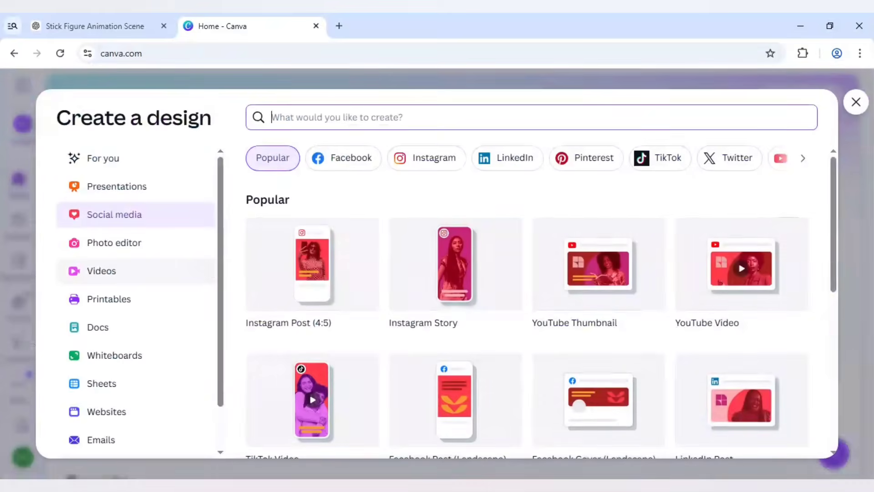
{"action": "left_click", "coordinate": [588, 272]}
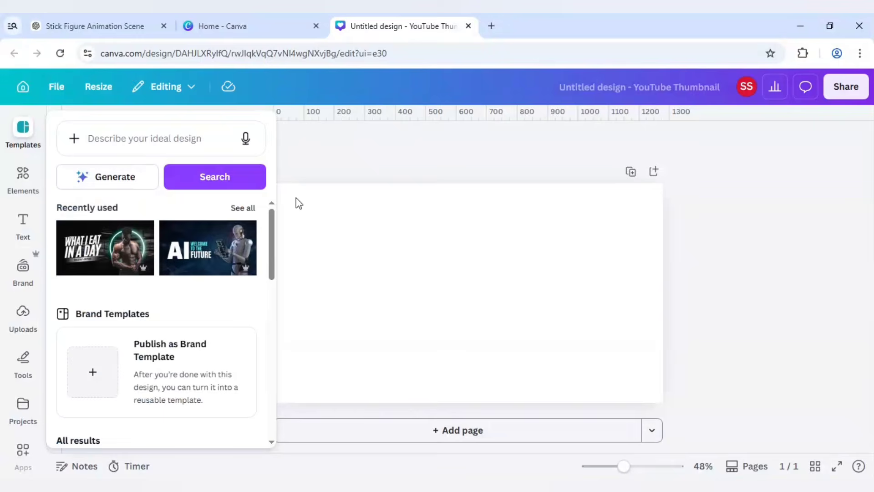
{"action": "left_click", "coordinate": [34, 177]}
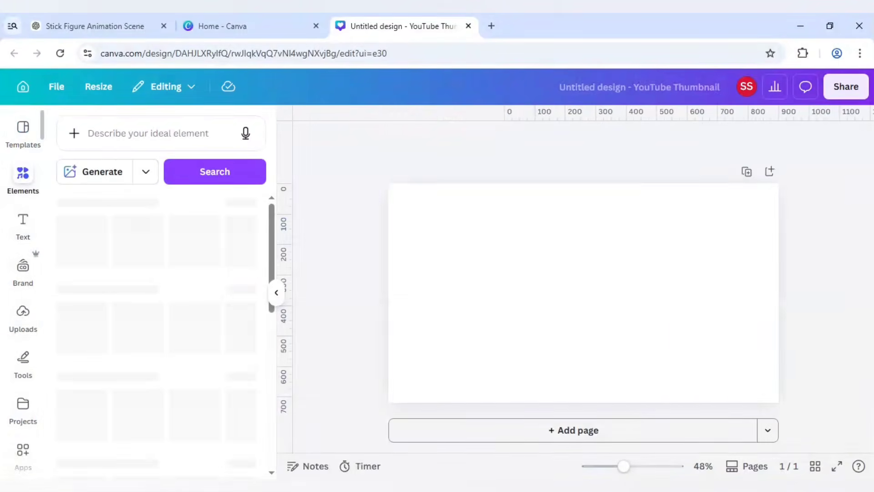
{"action": "left_click", "coordinate": [148, 133]}
{"action": "type", "text": "s"}
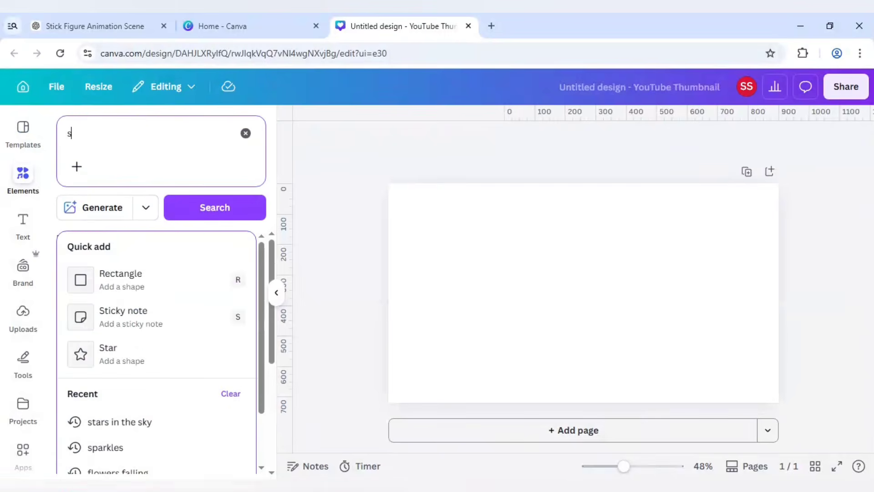
{"action": "type", "text": "tickman"}
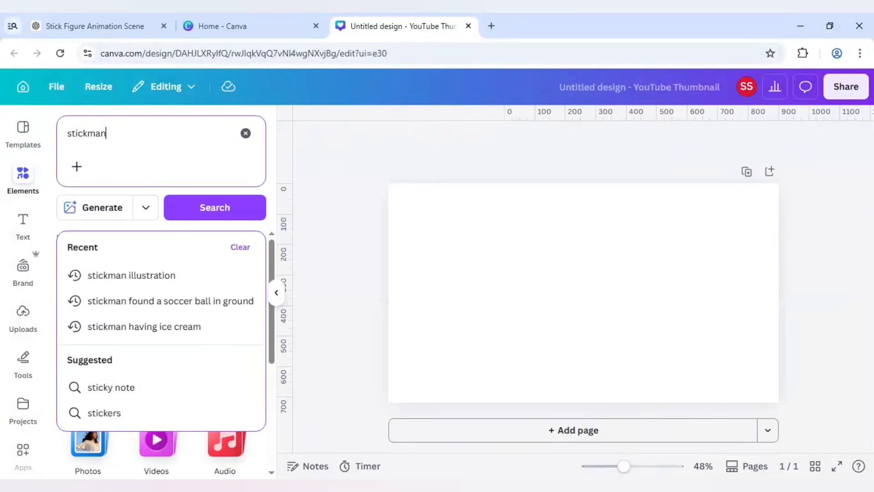
{"action": "key", "text": "Return"}
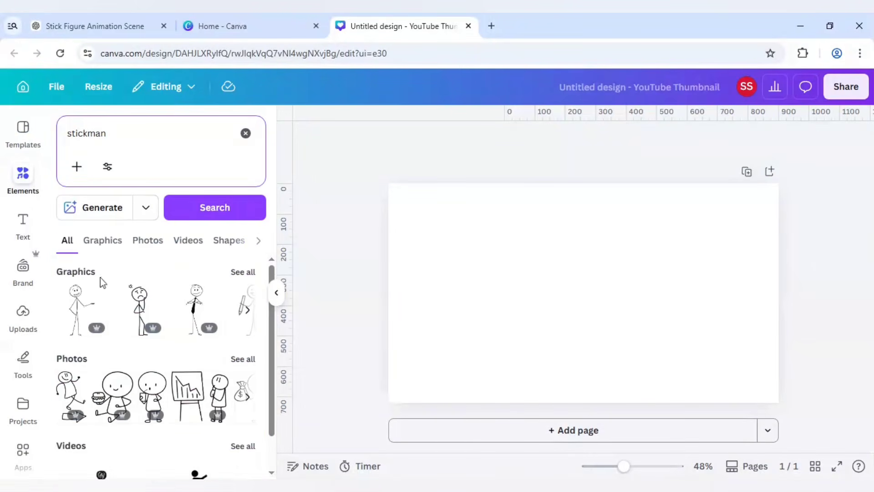
{"action": "left_click", "coordinate": [244, 271]}
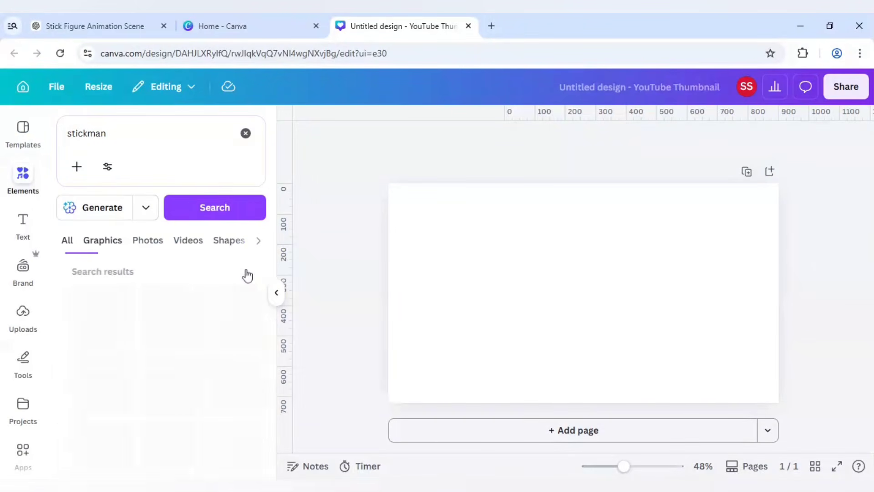
- Add the smiling line-drawn stickman with one raised hand from the graphics results to the blank page
{"action": "scroll", "coordinate": [200, 361], "scroll_direction": "down", "scroll_amount": 5}
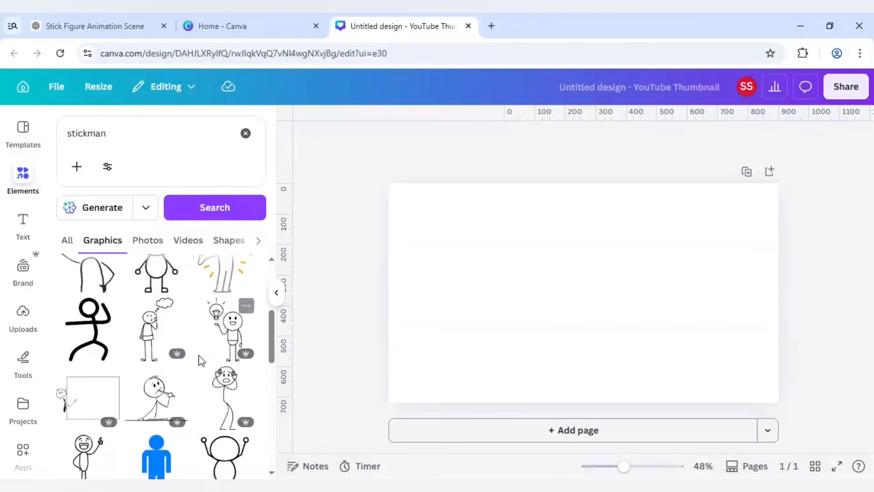
{"action": "scroll", "coordinate": [201, 361], "scroll_direction": "down", "scroll_amount": 2}
{"action": "scroll", "coordinate": [201, 361], "scroll_direction": "down", "scroll_amount": 5}
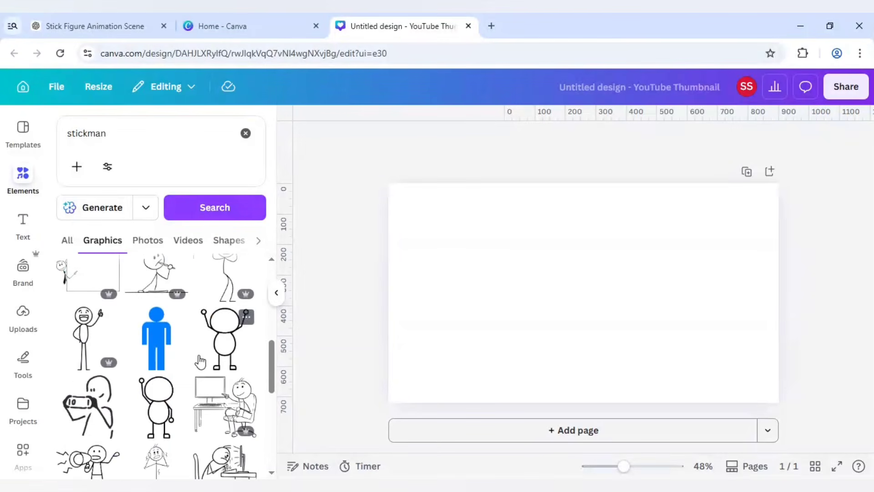
{"action": "scroll", "coordinate": [200, 361], "scroll_direction": "down", "scroll_amount": 8}
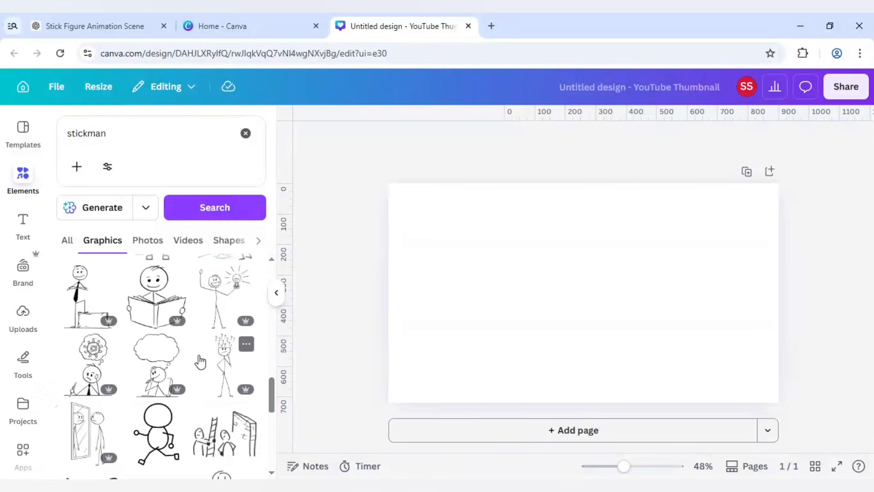
{"action": "scroll", "coordinate": [201, 360], "scroll_direction": "down", "scroll_amount": 3}
{"action": "scroll", "coordinate": [200, 360], "scroll_direction": "down", "scroll_amount": 3}
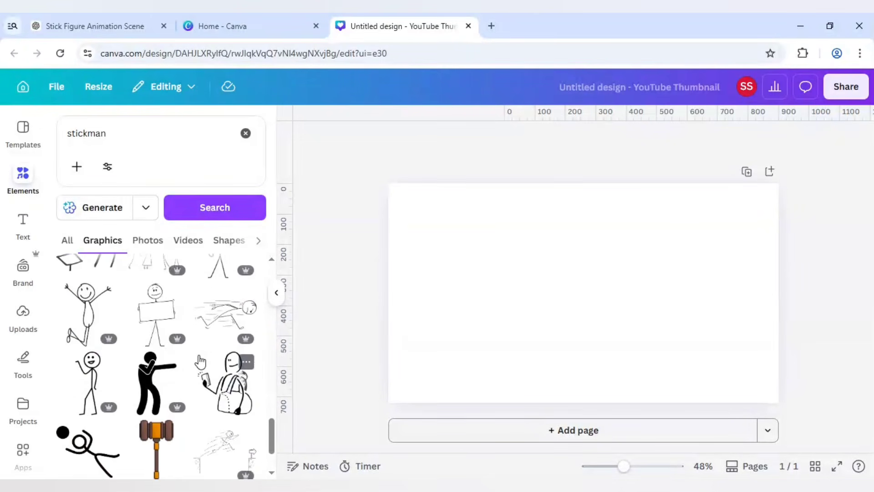
{"action": "left_click", "coordinate": [91, 384]}
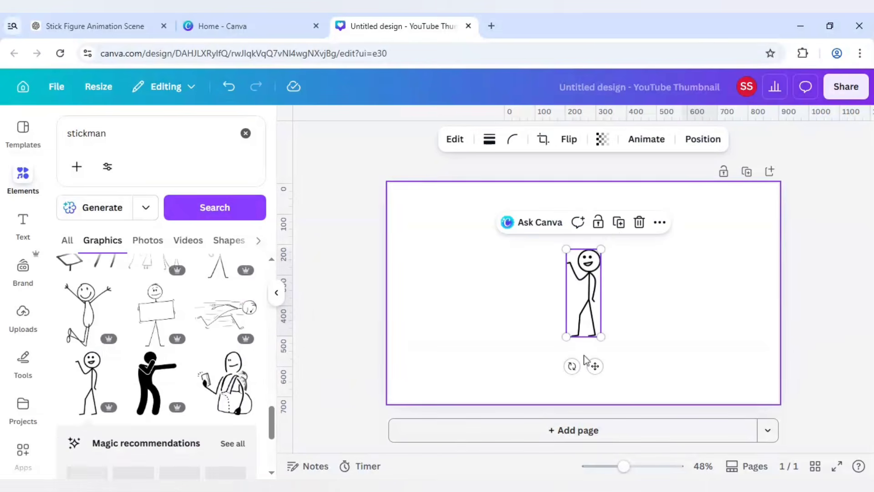
- Flip the stickman horizontally and place it, enlarged to over half the page height, near the left side of the page
{"action": "left_click", "coordinate": [578, 139]}
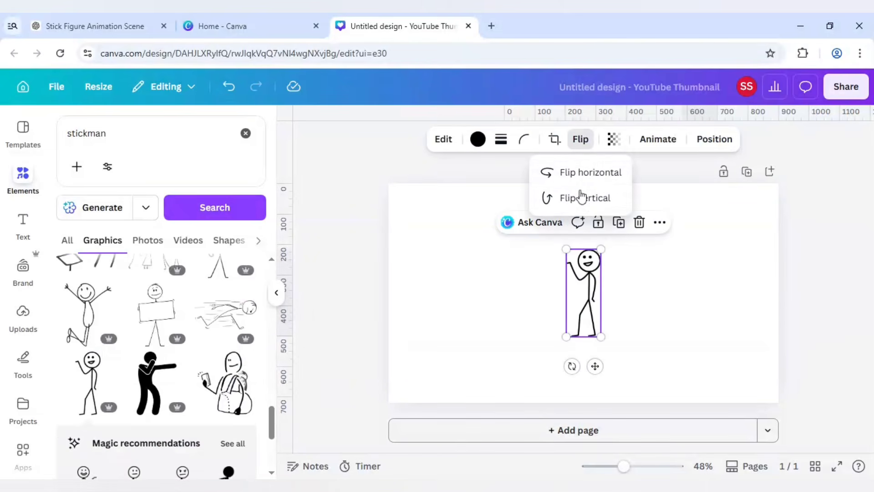
{"action": "left_click", "coordinate": [586, 173]}
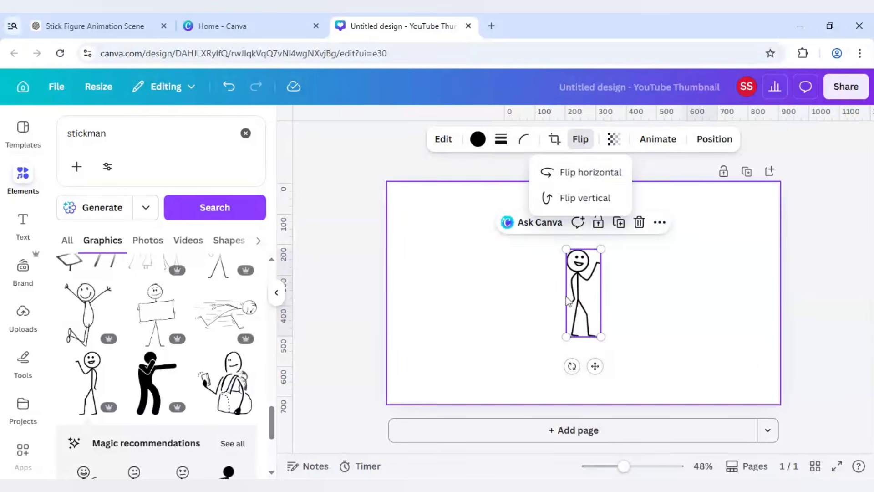
{"action": "left_click_drag", "start_coordinate": [566, 304], "coordinate": [422, 302]}
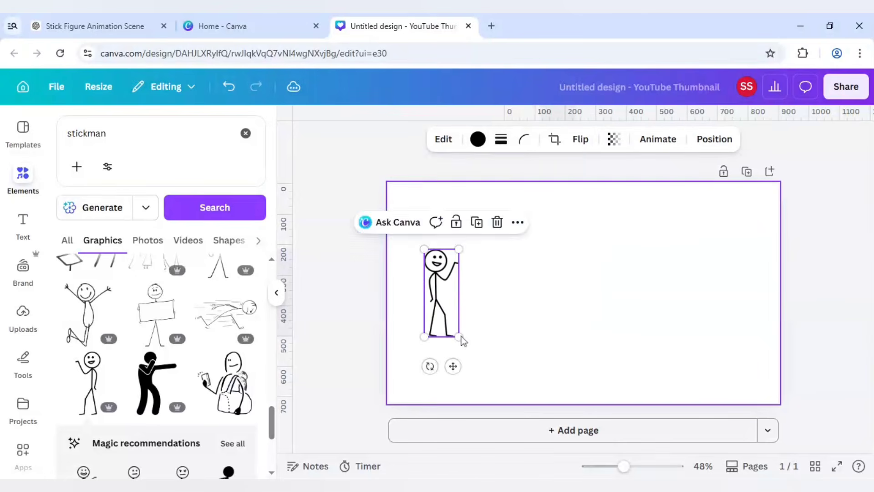
{"action": "left_click_drag", "start_coordinate": [459, 337], "coordinate": [476, 375]}
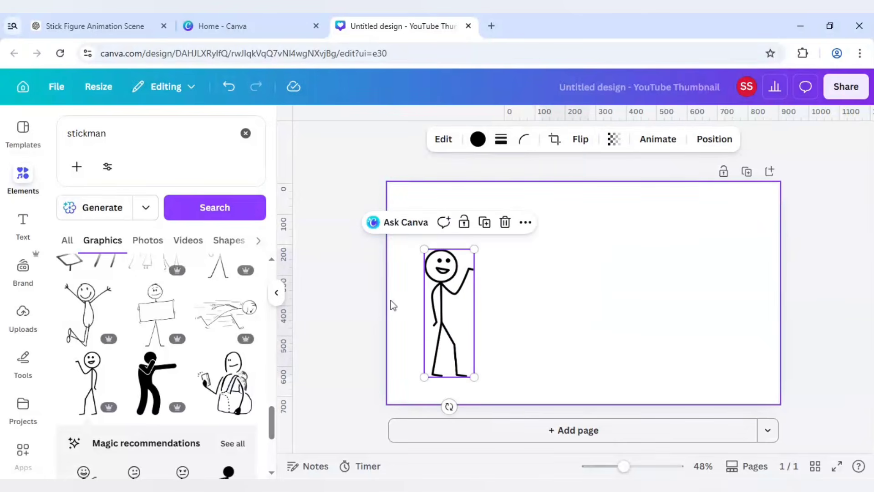
- Check the scene script in ChatGPT and duplicate the stickman page in the Canva design
{"action": "key", "text": "ctrl+Tab"}
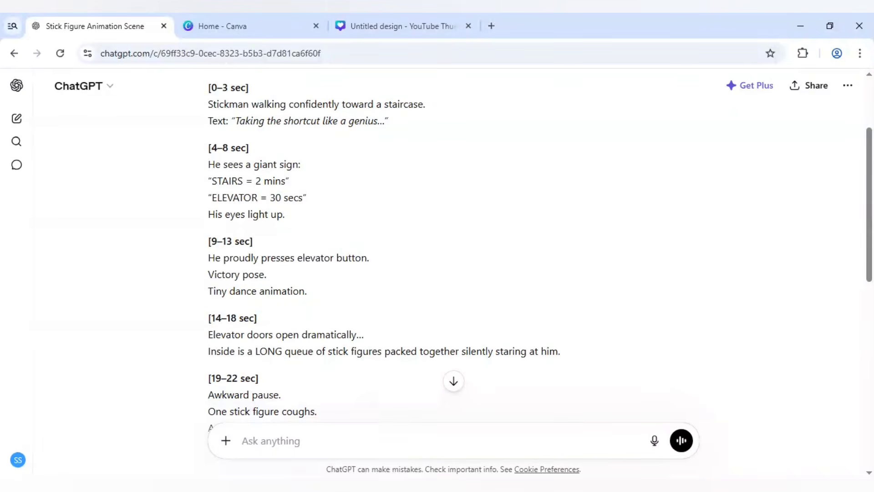
{"action": "left_click", "coordinate": [401, 26]}
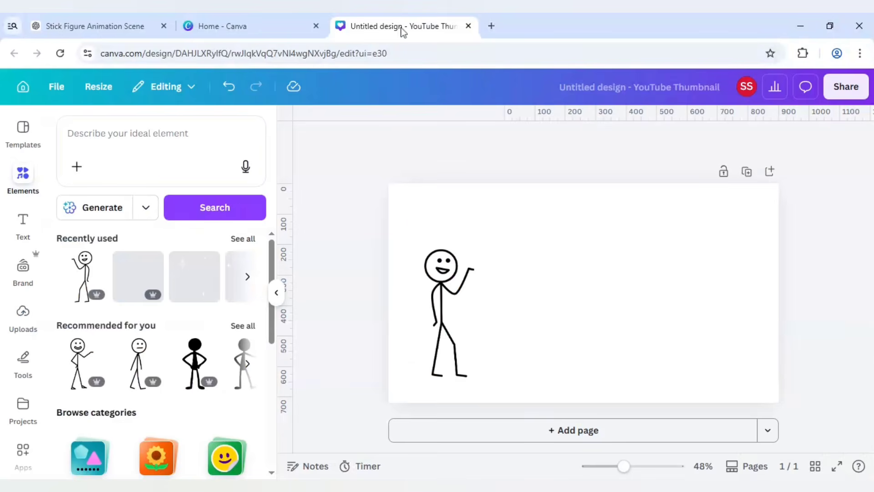
{"action": "left_click", "coordinate": [746, 172]}
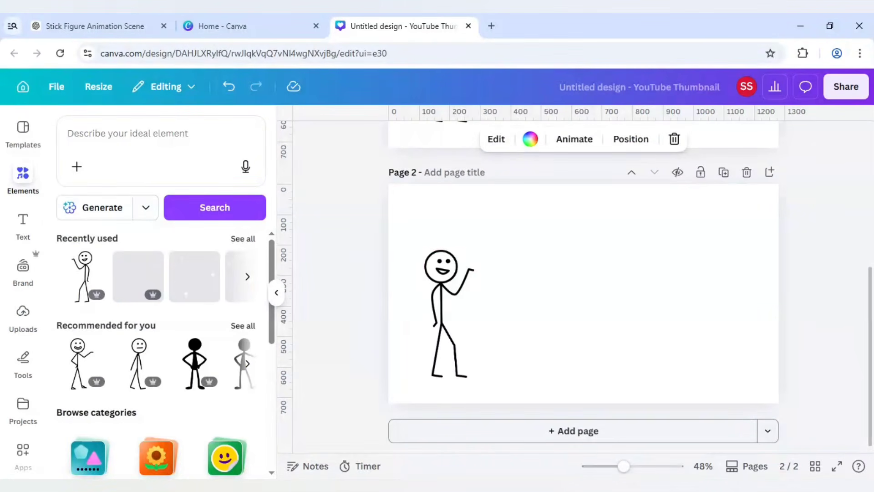
- Search the elements for "elevator" and show all matching graphics
{"action": "left_click", "coordinate": [128, 132]}
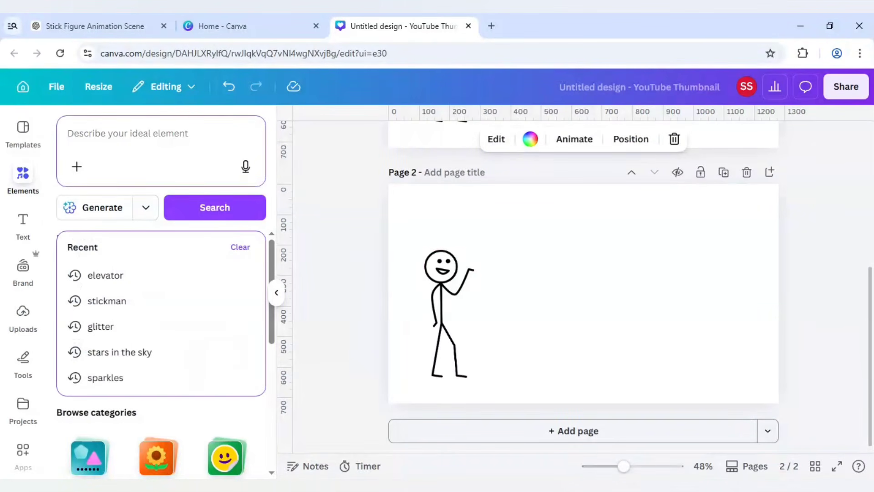
{"action": "type", "text": "elevator"}
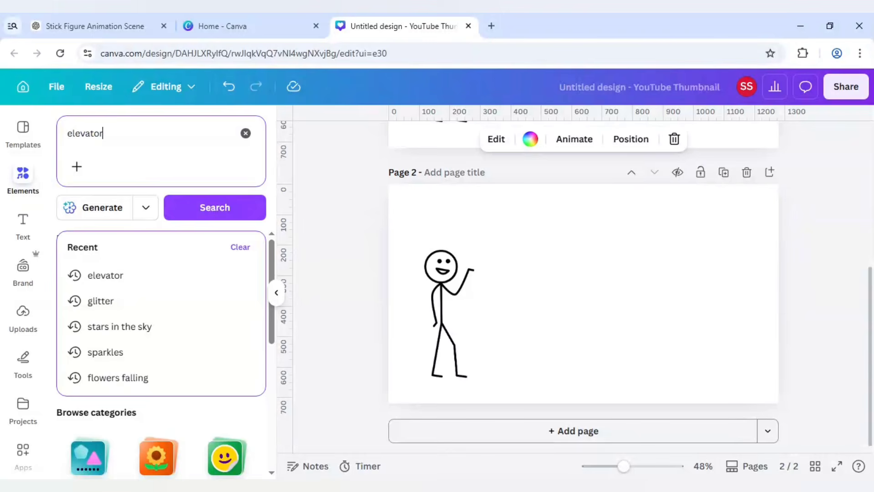
{"action": "key", "text": "Return"}
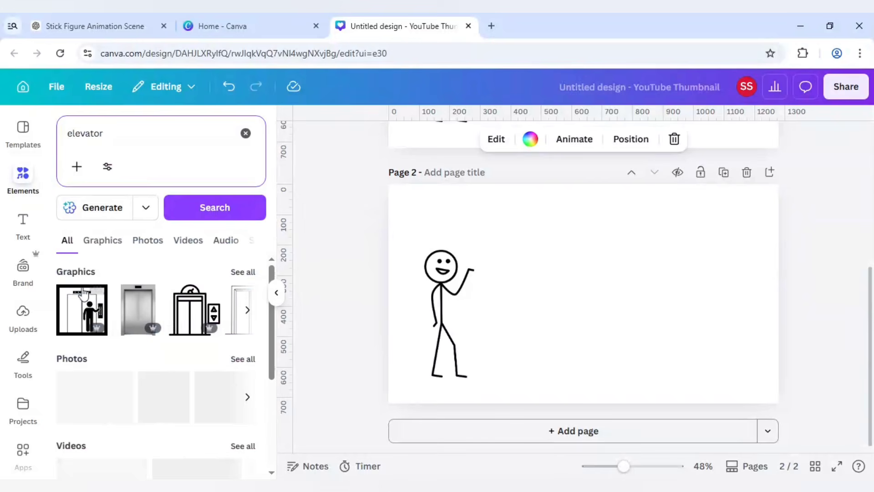
{"action": "left_click", "coordinate": [244, 278]}
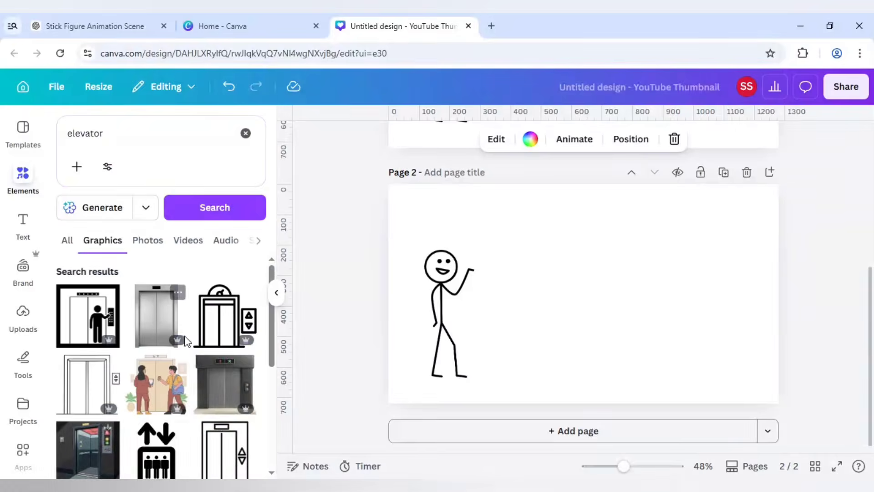
- Add the outlined elevator with the dial and call buttons to page 2, enlarged to over half the page height, beside the stickman
{"action": "scroll", "coordinate": [186, 346], "scroll_direction": "down", "scroll_amount": 1}
{"action": "scroll", "coordinate": [187, 346], "scroll_direction": "down", "scroll_amount": 3}
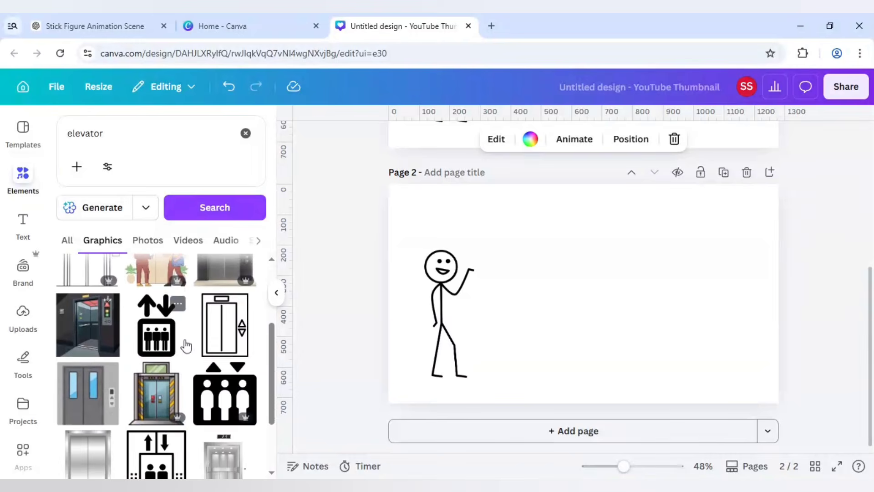
{"action": "scroll", "coordinate": [187, 346], "scroll_direction": "down", "scroll_amount": 2}
{"action": "scroll", "coordinate": [186, 346], "scroll_direction": "down", "scroll_amount": 2}
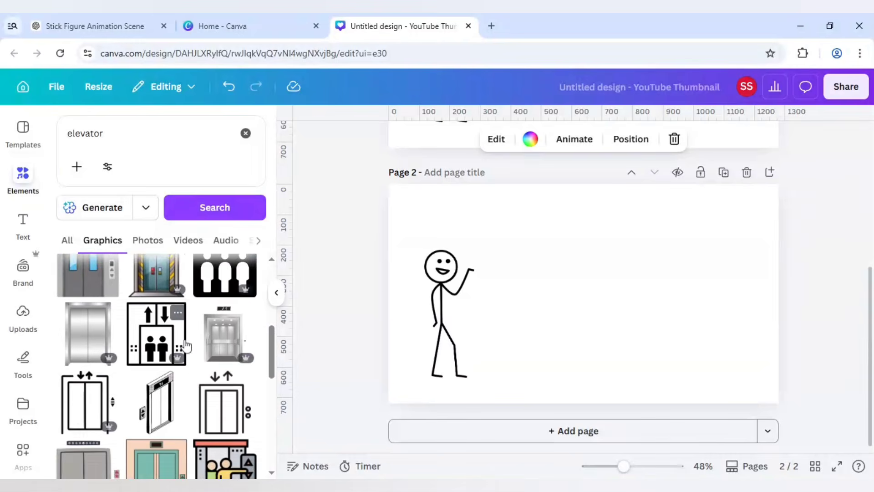
{"action": "scroll", "coordinate": [185, 344], "scroll_direction": "up", "scroll_amount": 6}
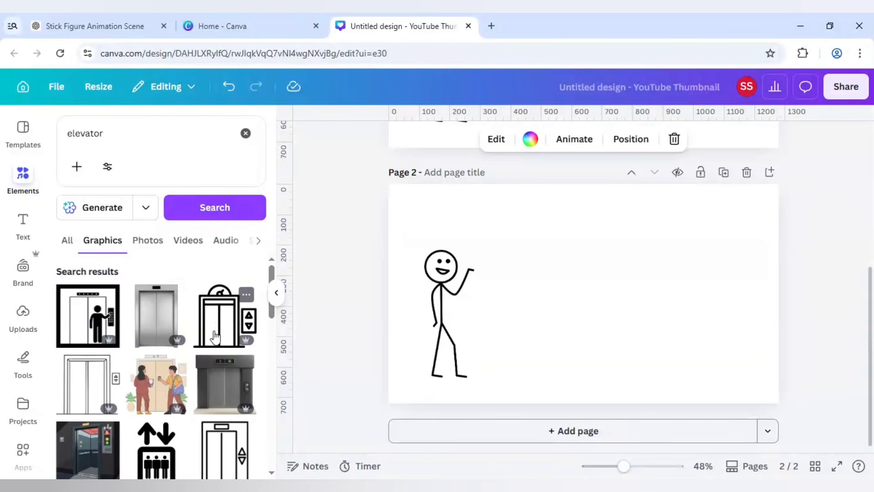
{"action": "left_click", "coordinate": [215, 336]}
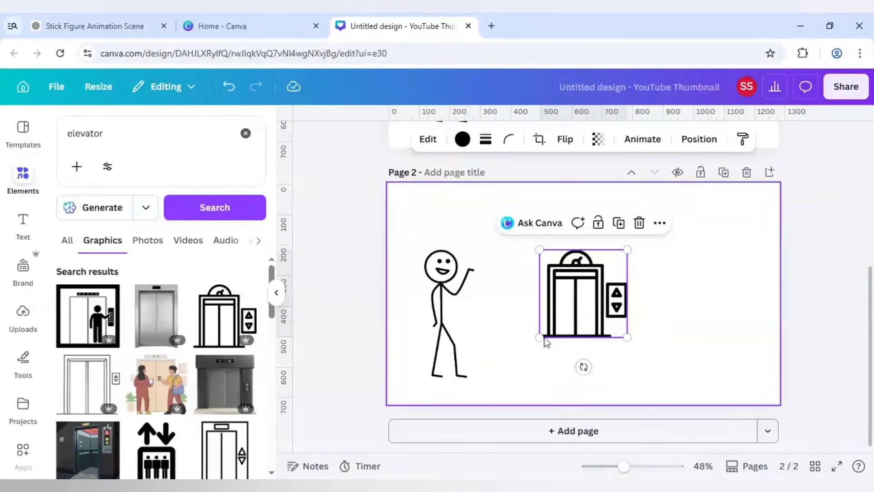
{"action": "left_click_drag", "start_coordinate": [539, 337], "coordinate": [498, 382]}
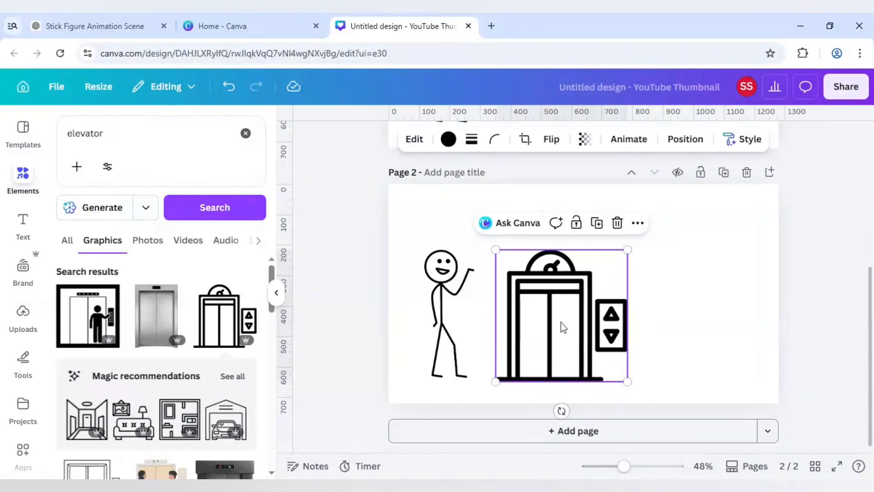
{"action": "mouse_move", "coordinate": [561, 326]}
{"action": "left_mouse_down"}
{"action": "mouse_move", "coordinate": [581, 319]}
{"action": "mouse_move", "coordinate": [562, 318]}
{"action": "left_mouse_up"}
{"action": "left_click", "coordinate": [360, 283]}
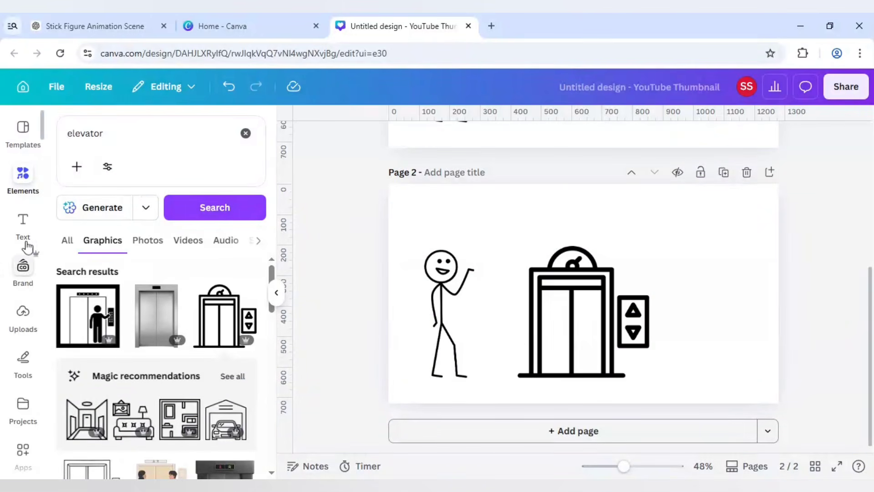
- Add a heading above the elevator reading "ELEVATOR" with "30 seconds" on the second line
{"action": "left_click", "coordinate": [24, 222]}
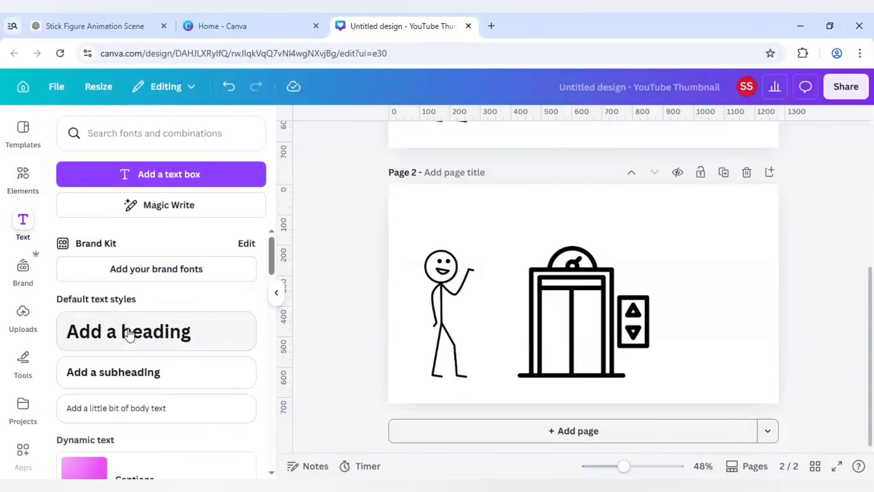
{"action": "left_click", "coordinate": [130, 334]}
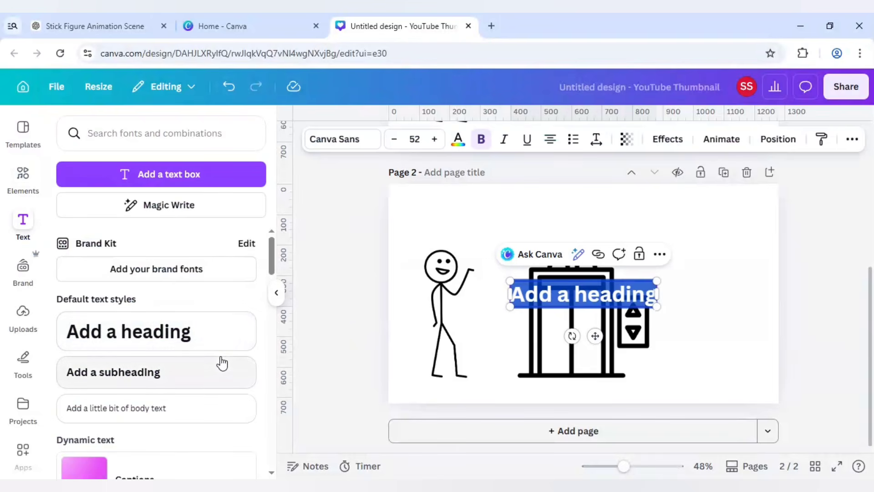
{"action": "type", "text": "EL"}
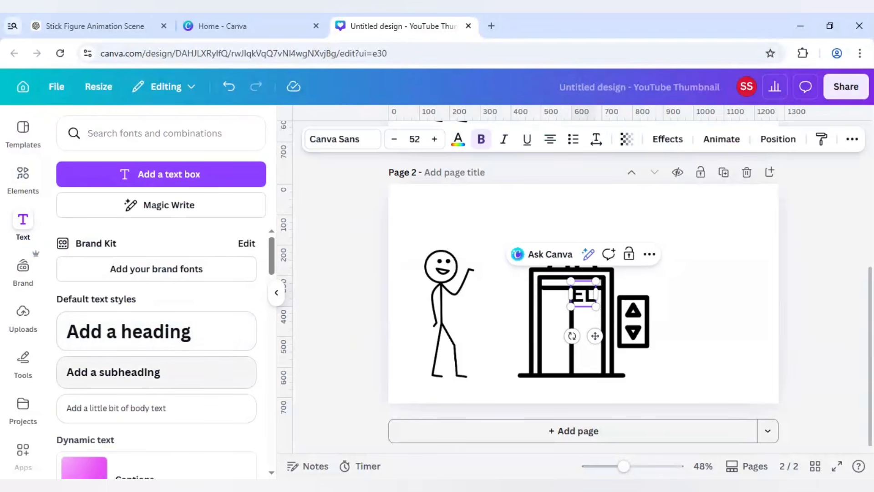
{"action": "type", "text": "EVATOR"}
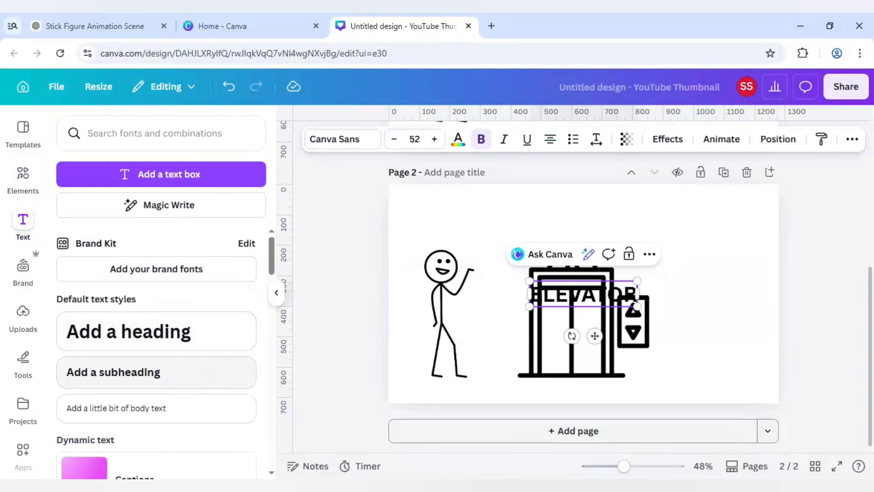
{"action": "left_click_drag", "start_coordinate": [584, 287], "coordinate": [584, 211]}
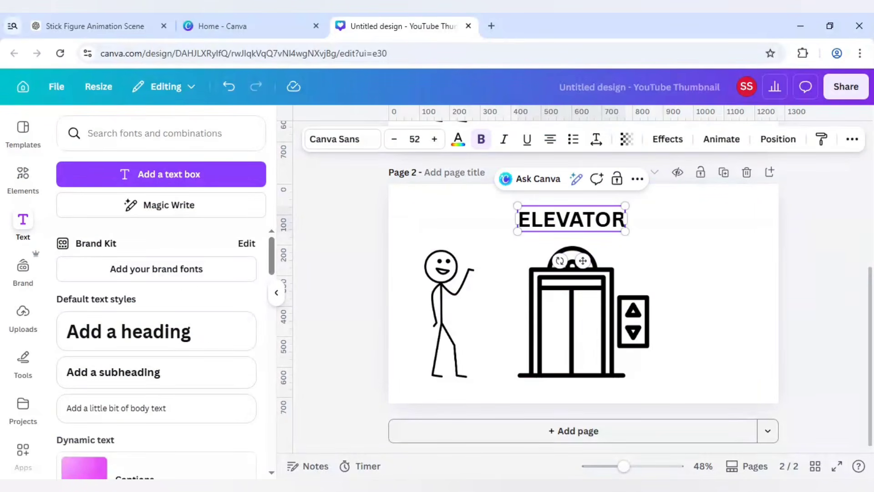
{"action": "key", "text": "Return"}
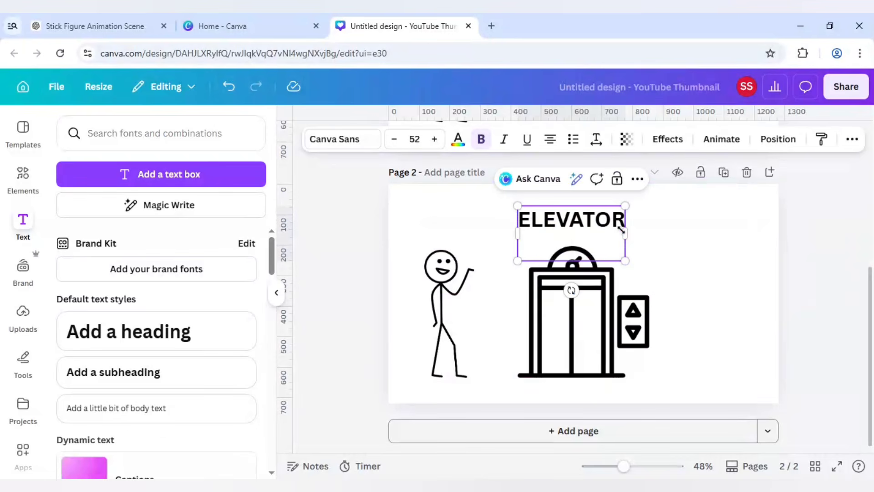
{"action": "type", "text": "30 sec"}
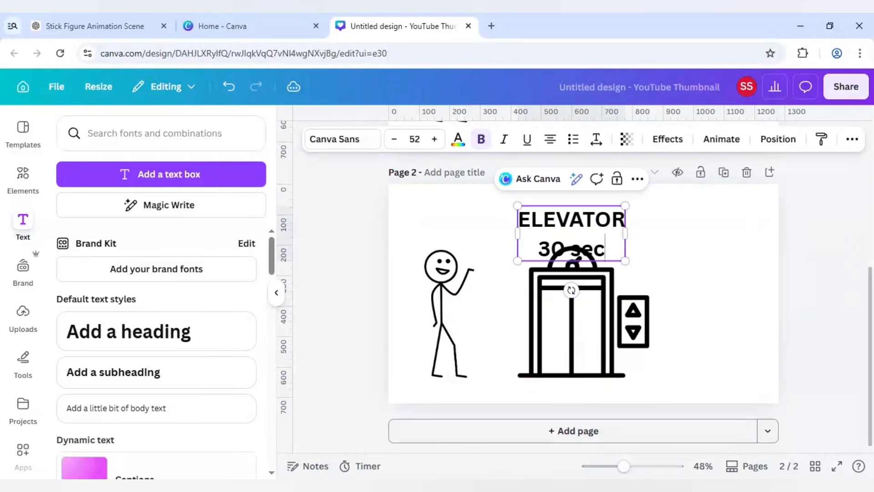
{"action": "type", "text": "onds"}
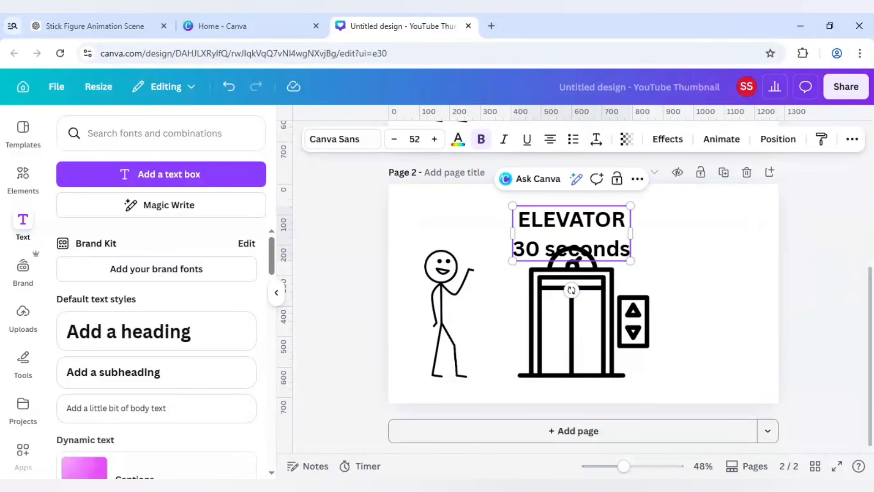
{"action": "left_click", "coordinate": [436, 218]}
- Set the elevator heading's font size to 32 and move it slightly up, clear of the elevator
{"action": "left_click", "coordinate": [541, 219]}
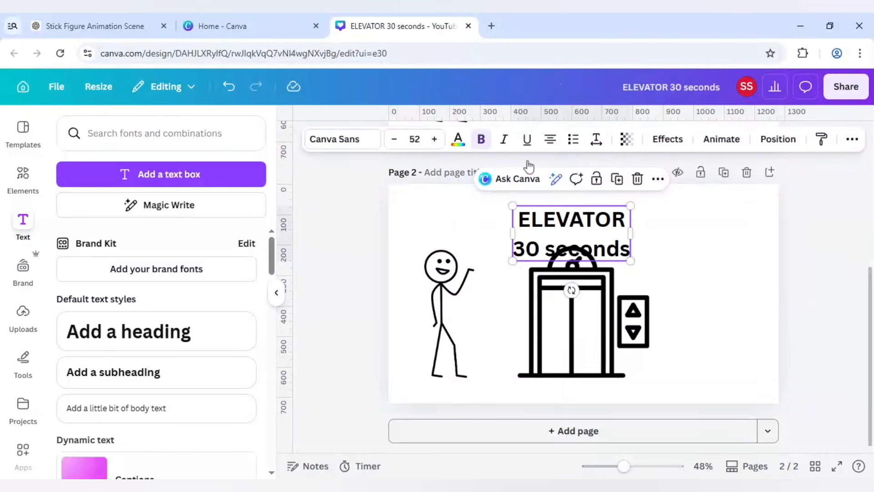
{"action": "left_click", "coordinate": [416, 139]}
{"action": "scroll", "coordinate": [400, 326], "scroll_direction": "down", "scroll_amount": 1}
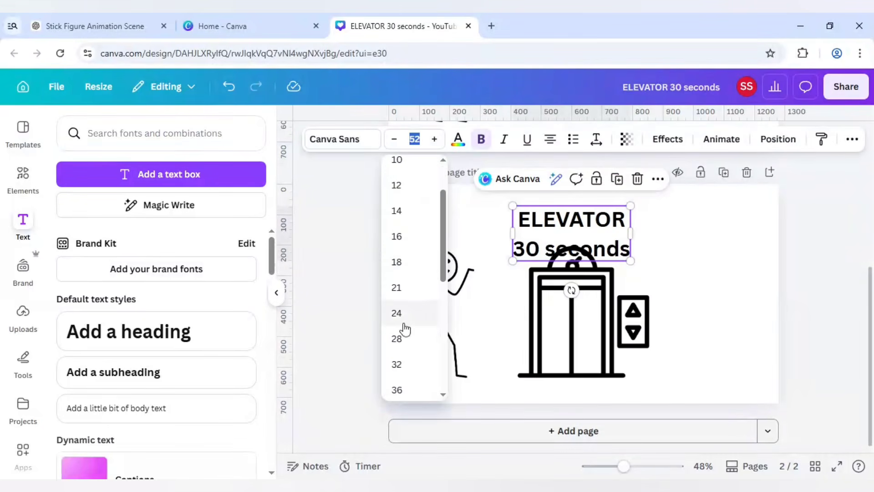
{"action": "left_click", "coordinate": [405, 366]}
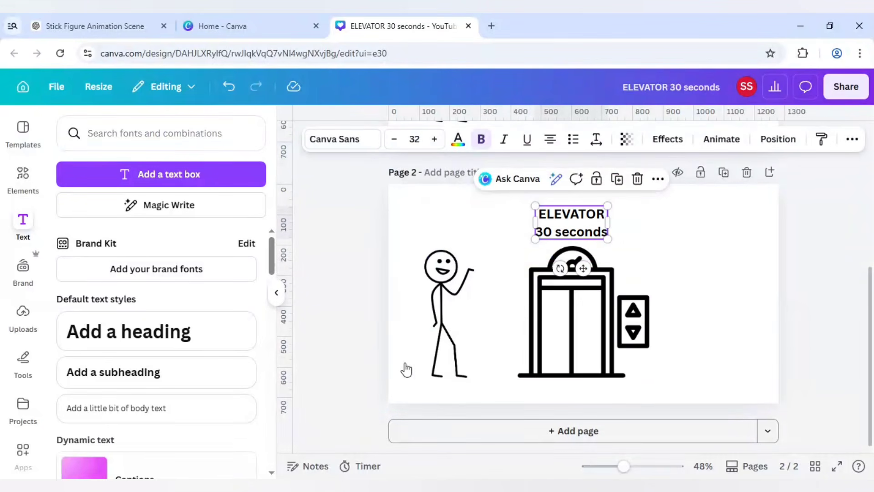
{"action": "left_click", "coordinate": [579, 218]}
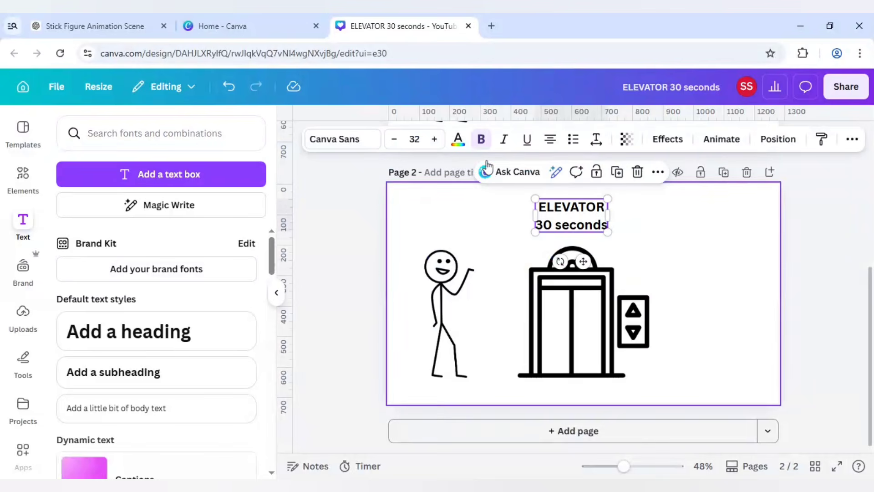
{"action": "left_click", "coordinate": [481, 142]}
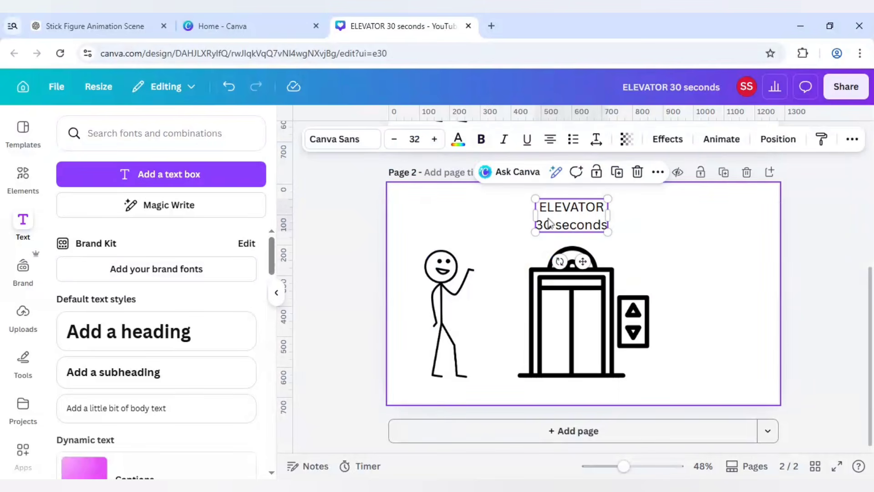
{"action": "left_click", "coordinate": [481, 139]}
{"action": "left_click", "coordinate": [495, 217]}
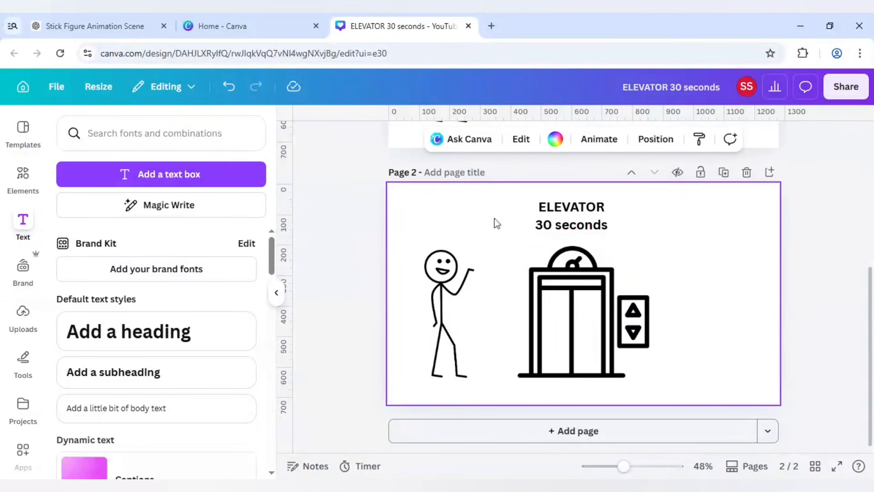
- Duplicate the "ELEVATOR 30 seconds" heading and place the copy level with it near the page's right edge
{"action": "left_click", "coordinate": [560, 222]}
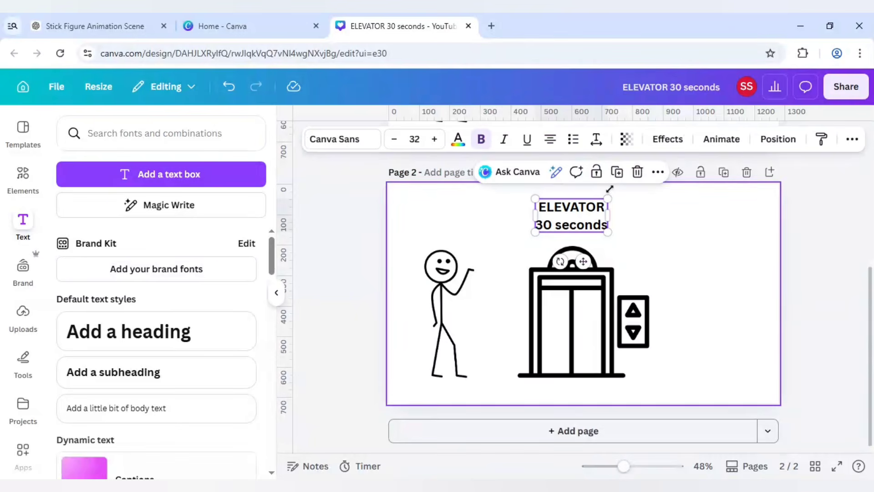
{"action": "key", "text": "ctrl+d"}
{"action": "left_click_drag", "start_coordinate": [570, 231], "coordinate": [712, 222]}
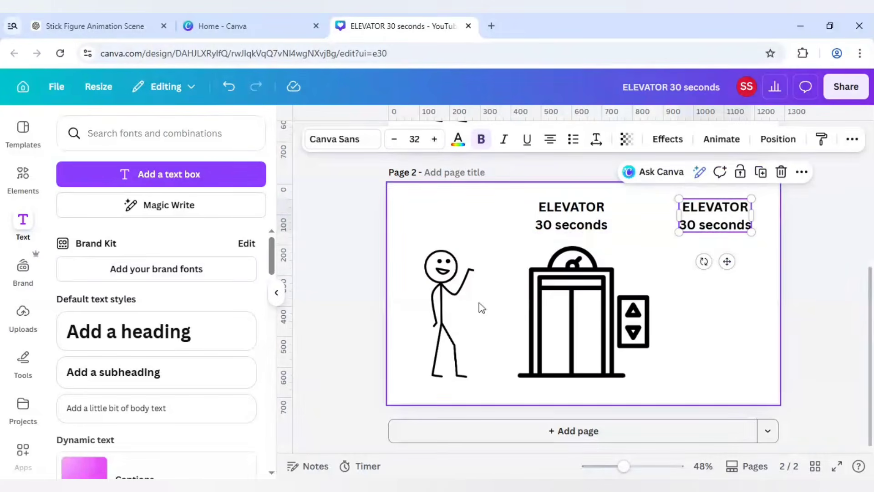
- Enlarge the elevator slightly on page 2 and shrink the stickman to just under half the page height
{"action": "left_click", "coordinate": [566, 308]}
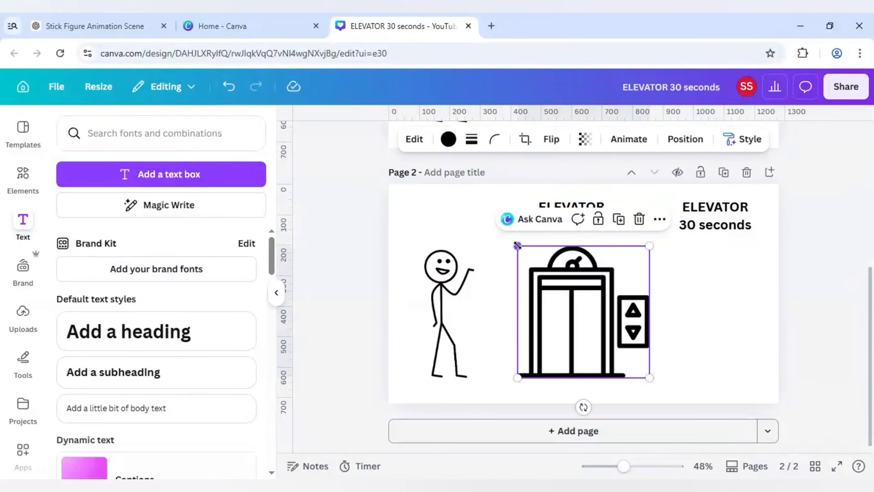
{"action": "left_click_drag", "start_coordinate": [517, 246], "coordinate": [506, 234]}
{"action": "left_click", "coordinate": [453, 291]}
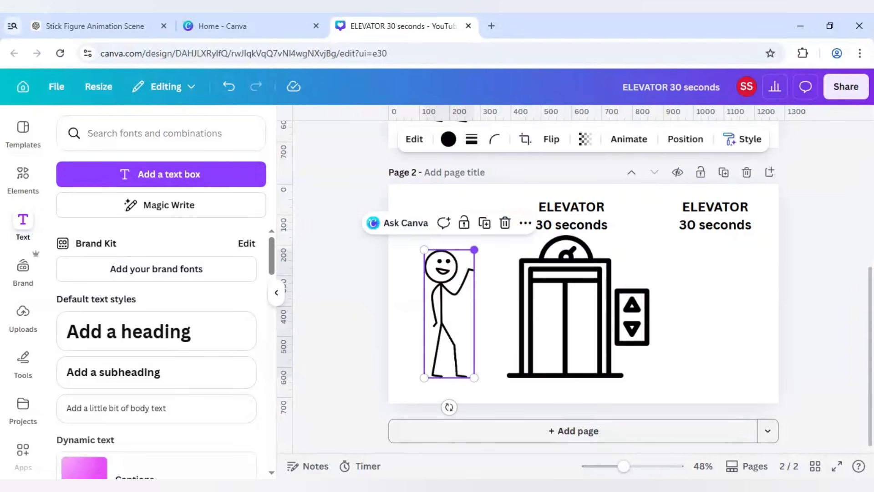
{"action": "left_click_drag", "start_coordinate": [474, 249], "coordinate": [461, 277]}
{"action": "left_click", "coordinate": [392, 280]}
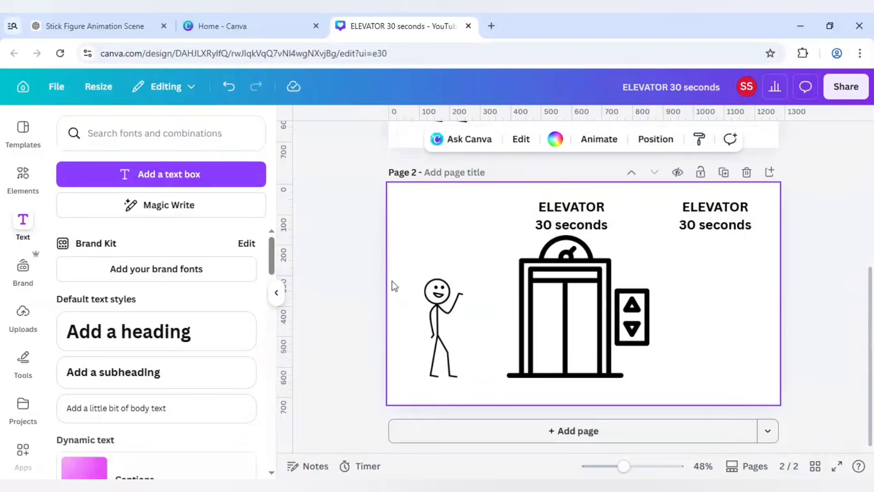
- Make the stickman on page 1 match the smaller stickman on page 2 in size and position
{"action": "scroll", "coordinate": [392, 280], "scroll_direction": "up", "scroll_amount": 4}
{"action": "scroll", "coordinate": [435, 300], "scroll_direction": "down", "scroll_amount": 4}
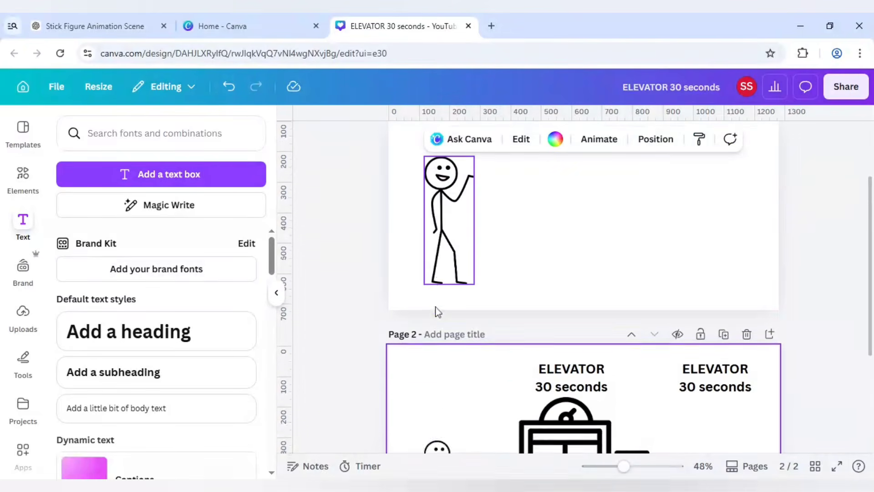
{"action": "left_click", "coordinate": [445, 339]}
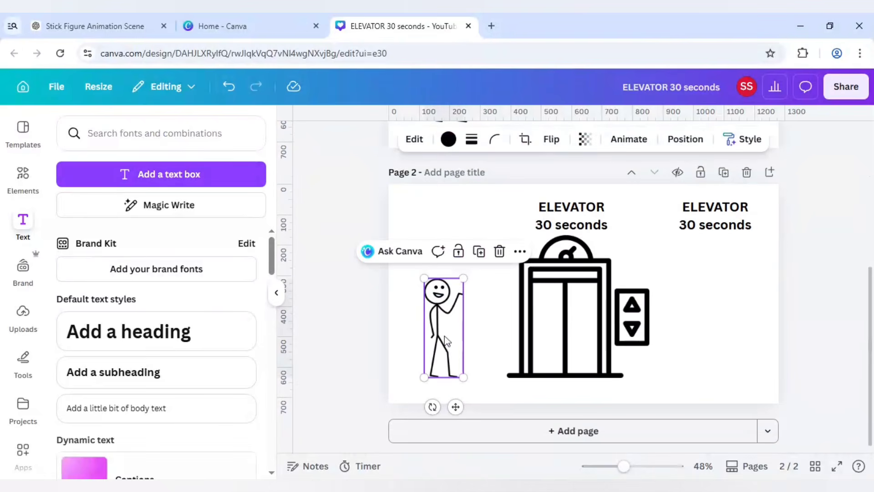
{"action": "left_click", "coordinate": [368, 301]}
{"action": "scroll", "coordinate": [369, 303], "scroll_direction": "up", "scroll_amount": 4}
{"action": "left_click", "coordinate": [432, 296]}
{"action": "left_click", "coordinate": [365, 316]}
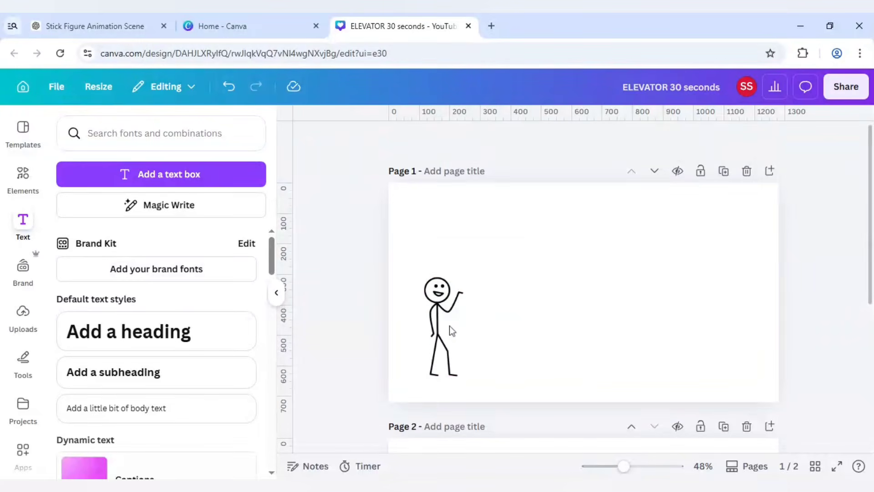
- Replace the text of the duplicated heading on page 2 with "STAIRS" and "2 minutes" on two lines
{"action": "scroll", "coordinate": [391, 303], "scroll_direction": "down", "scroll_amount": 4}
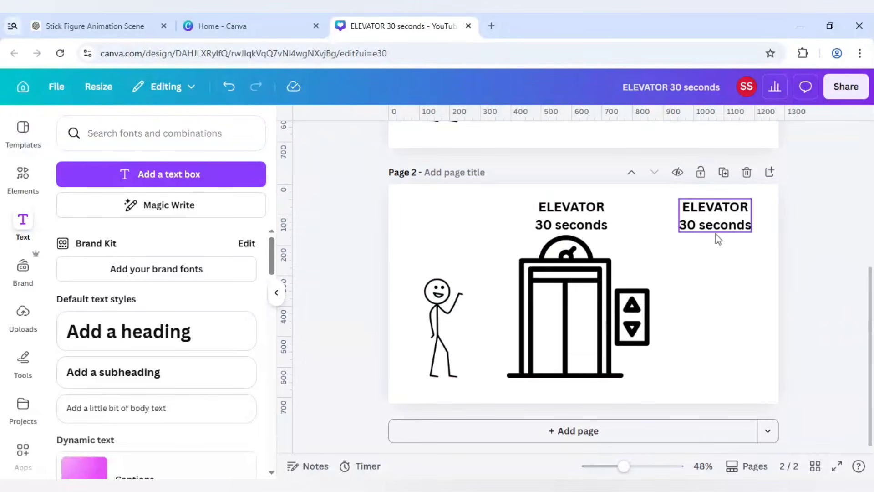
{"action": "left_click", "coordinate": [713, 212]}
{"action": "left_click", "coordinate": [711, 208]}
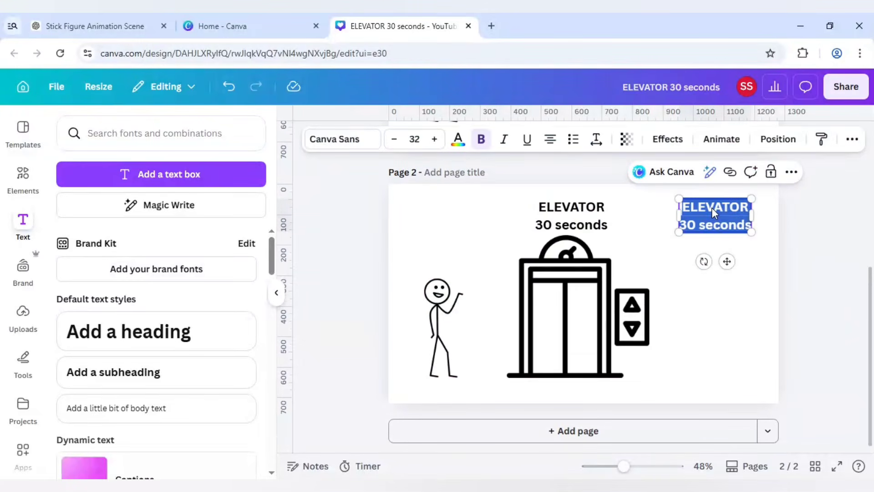
{"action": "key", "text": "BackSpace"}
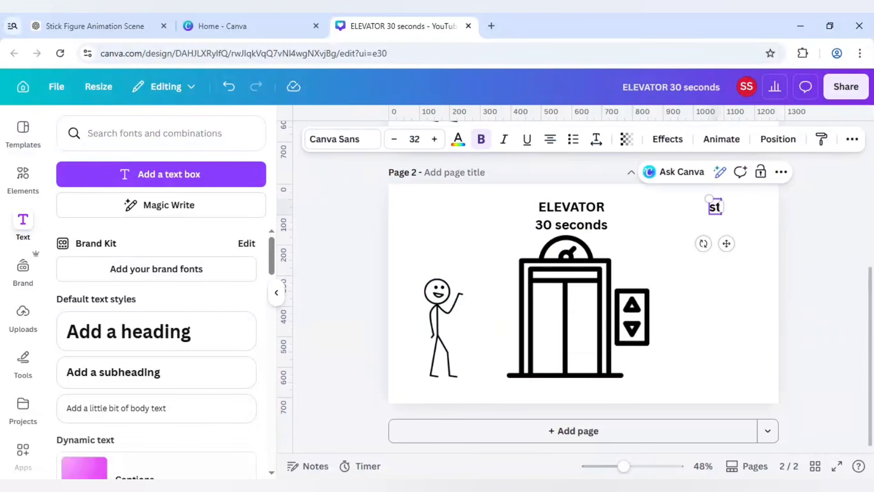
{"action": "type", "text": "STAIRS"}
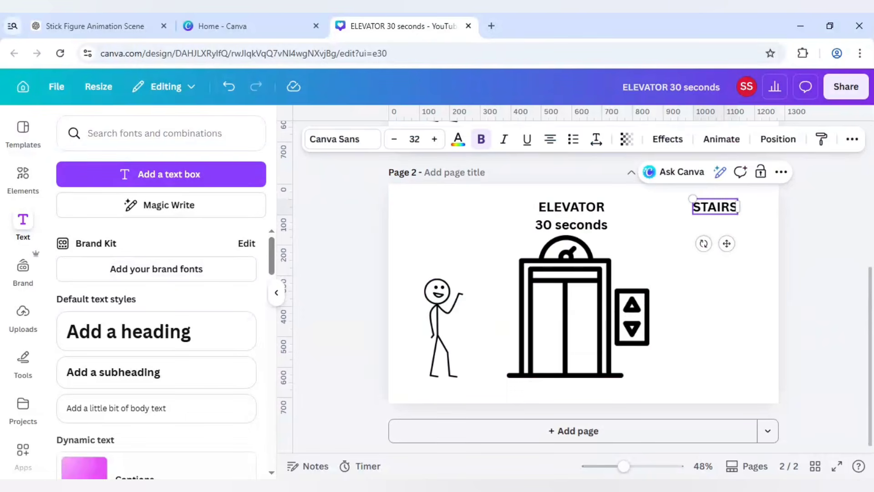
{"action": "key", "text": "Return"}
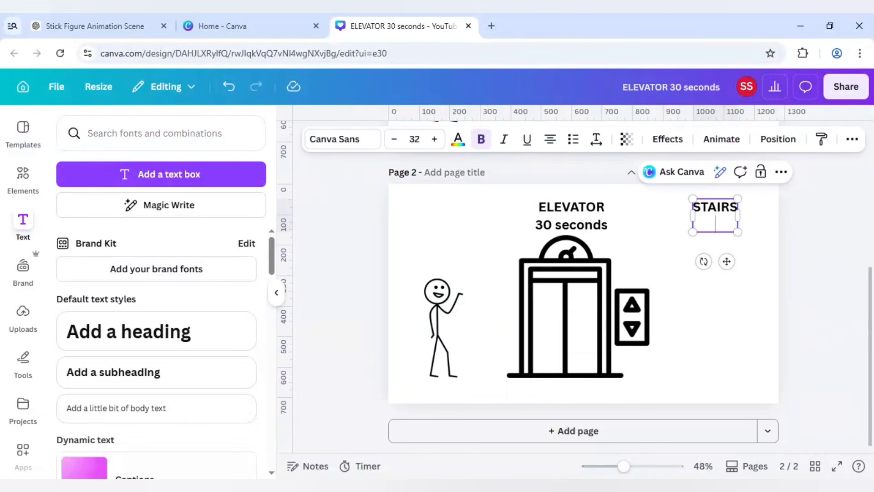
{"action": "type", "text": "2 minutes"}
{"action": "left_click", "coordinate": [719, 312]}
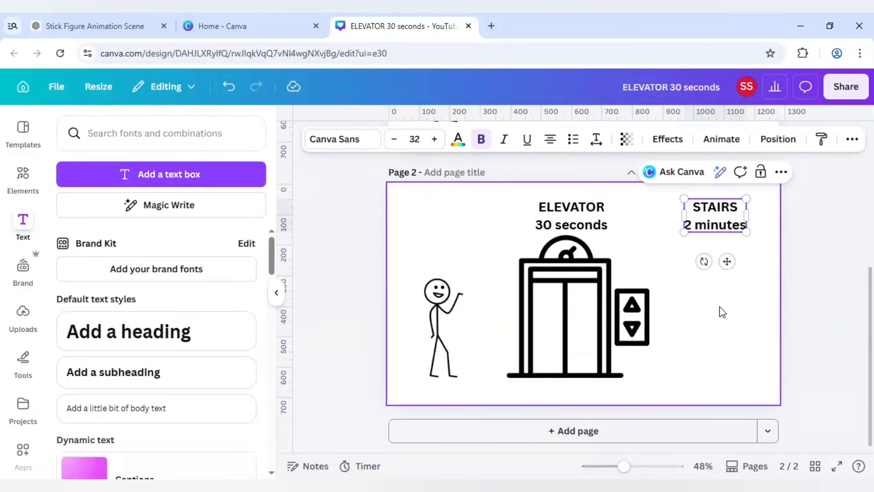
- Add a square shape to page 2 and reshape it into a rectangle around the "ELEVATOR 30 seconds" heading
{"action": "key", "text": "ctrl+v"}
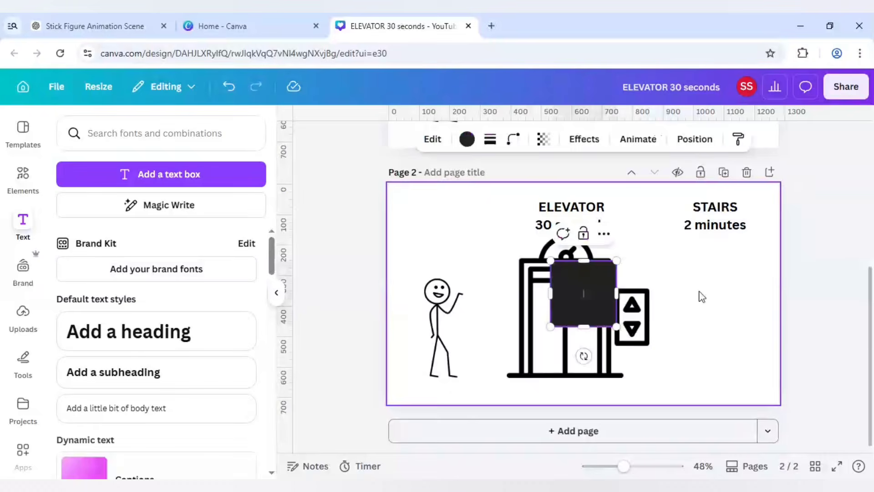
{"action": "left_click", "coordinate": [512, 304]}
{"action": "left_click_drag", "start_coordinate": [568, 308], "coordinate": [615, 209]}
{"action": "left_click_drag", "start_coordinate": [574, 168], "coordinate": [571, 194]}
- Give the rectangle no fill and a solid stroke of weight 5, and place a copy around the "STAIRS 2 minutes" heading
{"action": "left_click", "coordinate": [467, 139]}
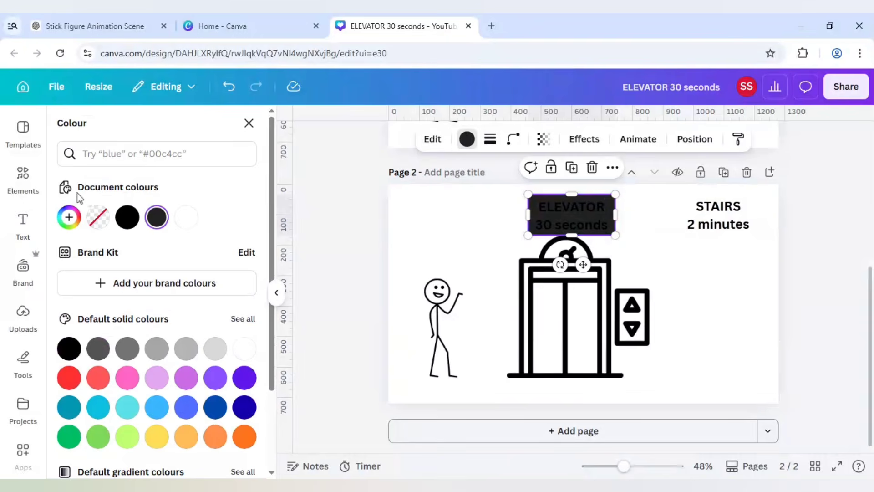
{"action": "left_click", "coordinate": [97, 218]}
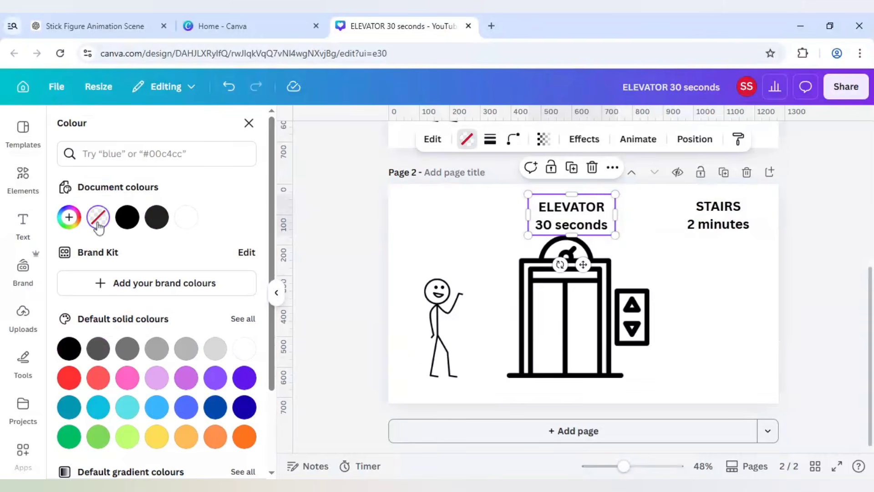
{"action": "left_click", "coordinate": [490, 139]}
{"action": "left_click", "coordinate": [454, 177]}
{"action": "left_click_drag", "start_coordinate": [417, 230], "coordinate": [417, 235]}
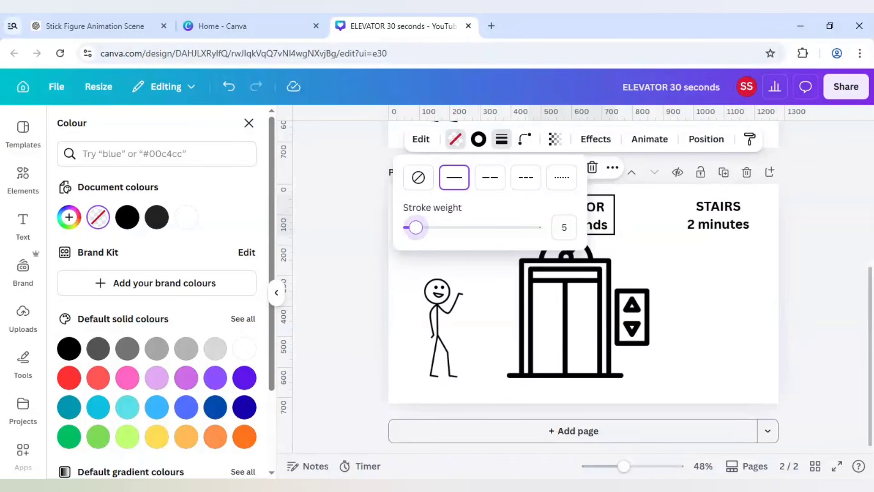
{"action": "left_click", "coordinate": [380, 232]}
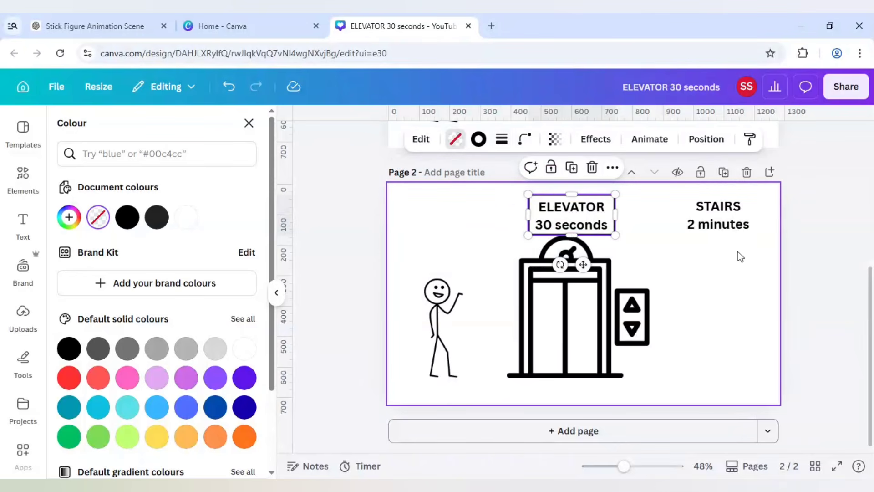
{"action": "key", "text": "ctrl+v"}
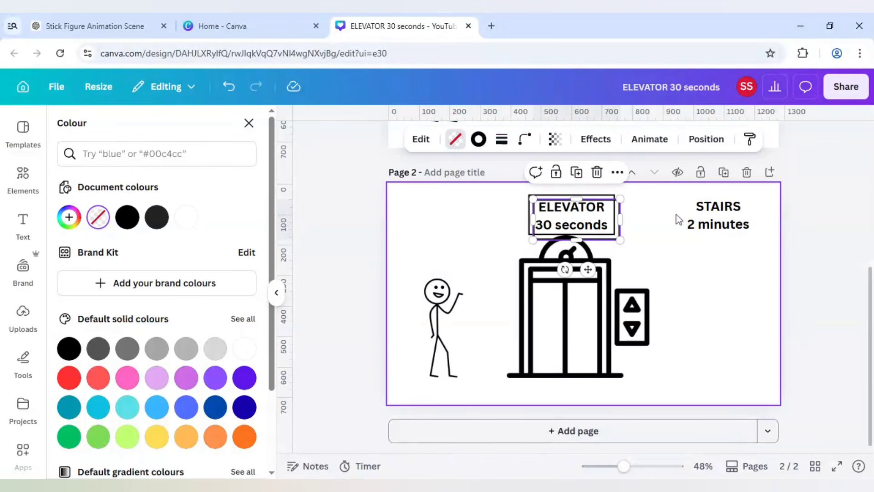
{"action": "left_click_drag", "start_coordinate": [605, 227], "coordinate": [725, 220]}
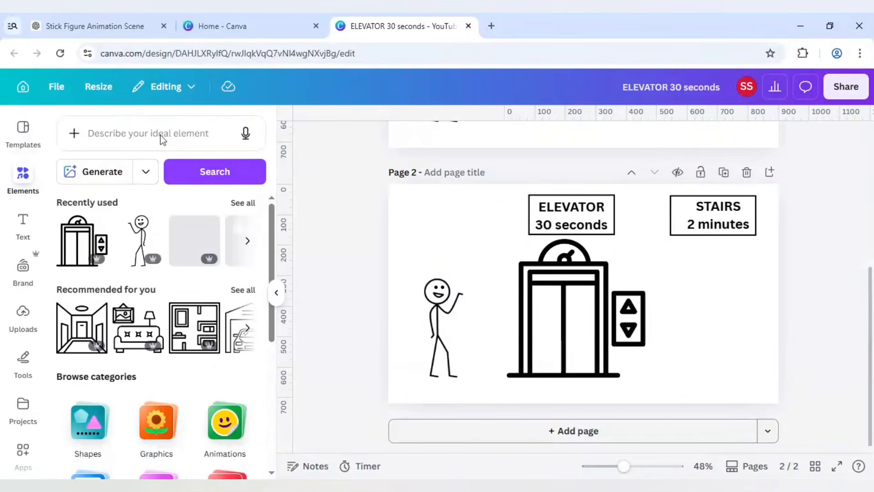
- Search the elements for "stairs" and show all graphics results
{"action": "left_click", "coordinate": [157, 134]}
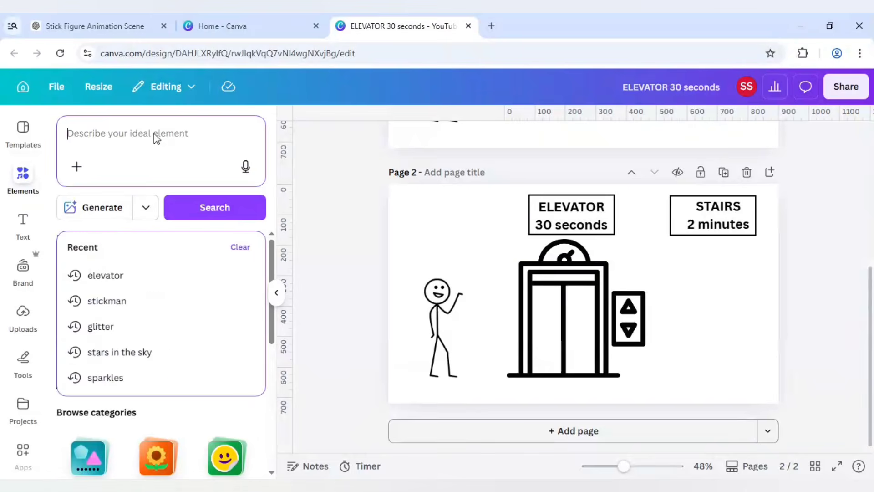
{"action": "type", "text": "sta"}
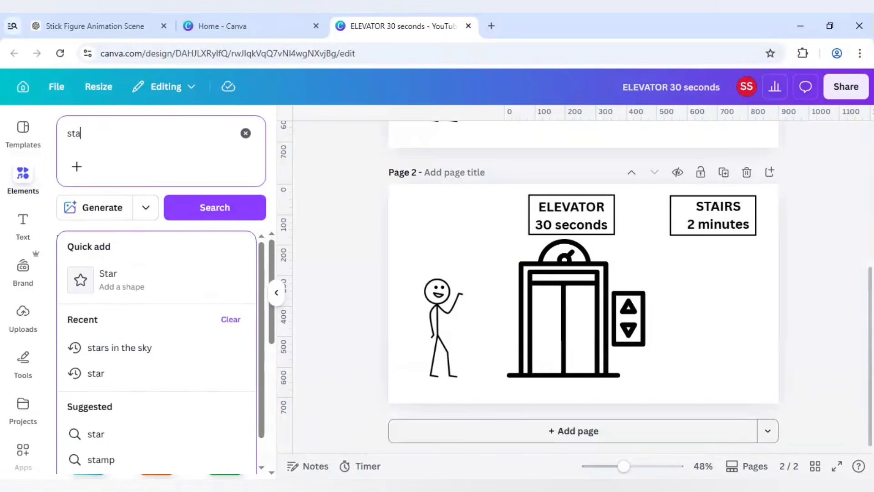
{"action": "type", "text": "irs"}
{"action": "key", "text": "Return"}
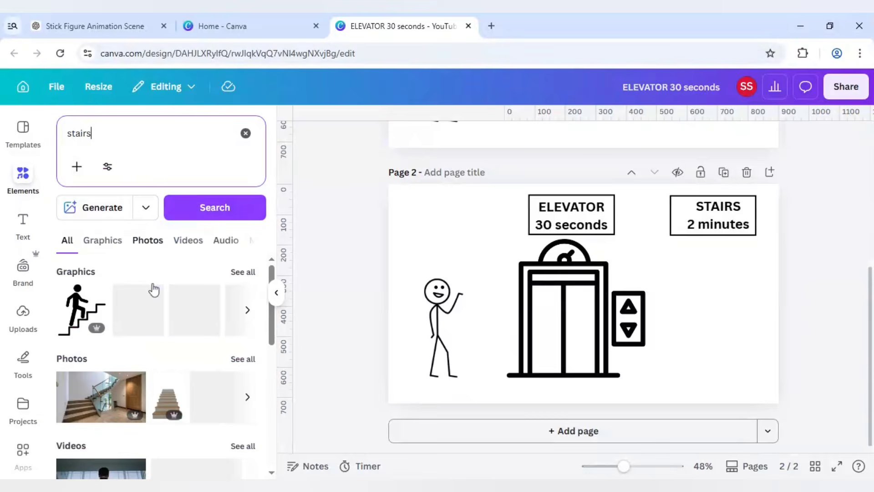
{"action": "left_click", "coordinate": [241, 273]}
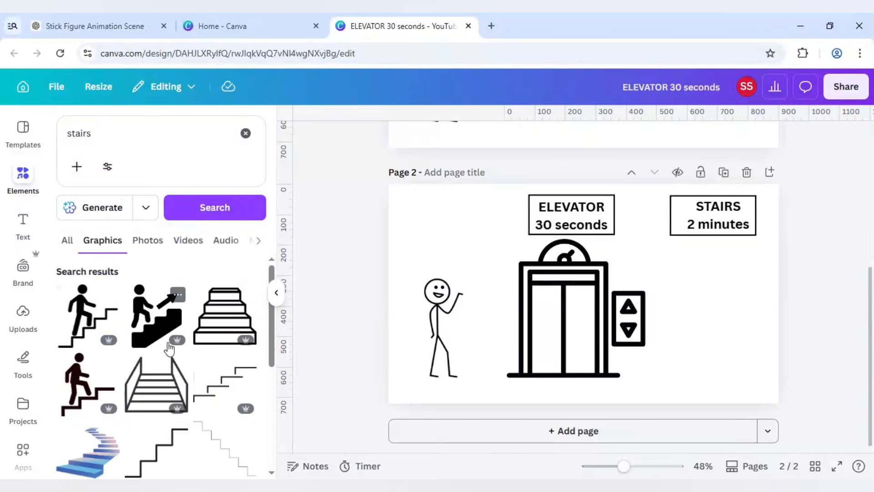
- Add the plain black line staircase to page 2 below the STAIRS sign, with its base level with the elevator's
{"action": "scroll", "coordinate": [169, 349], "scroll_direction": "down", "scroll_amount": 2}
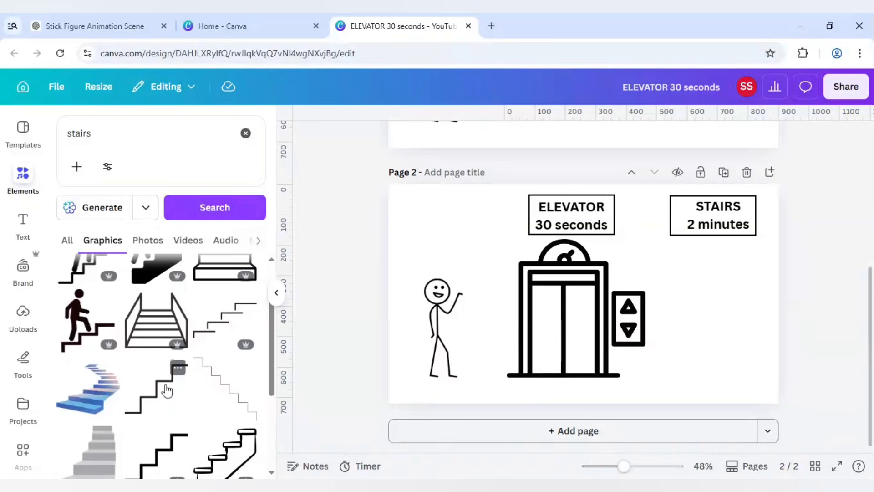
{"action": "left_click", "coordinate": [167, 390]}
{"action": "left_click_drag", "start_coordinate": [587, 295], "coordinate": [712, 328]}
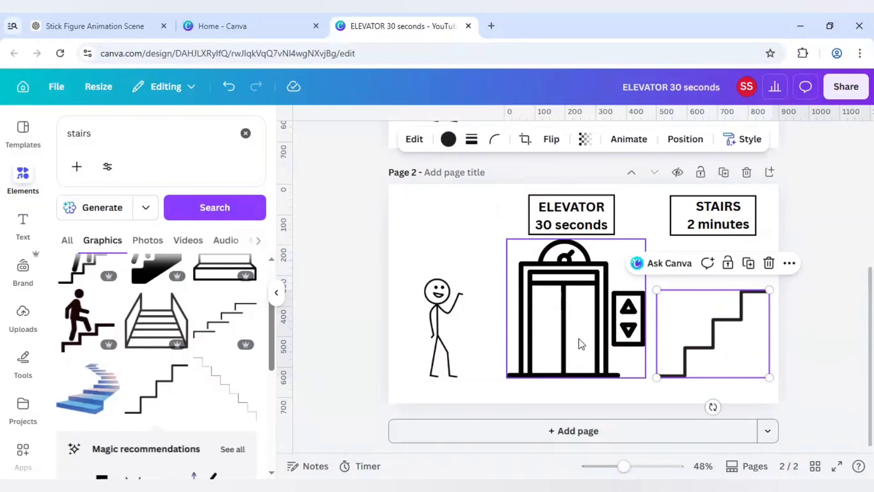
{"action": "left_click", "coordinate": [387, 288]}
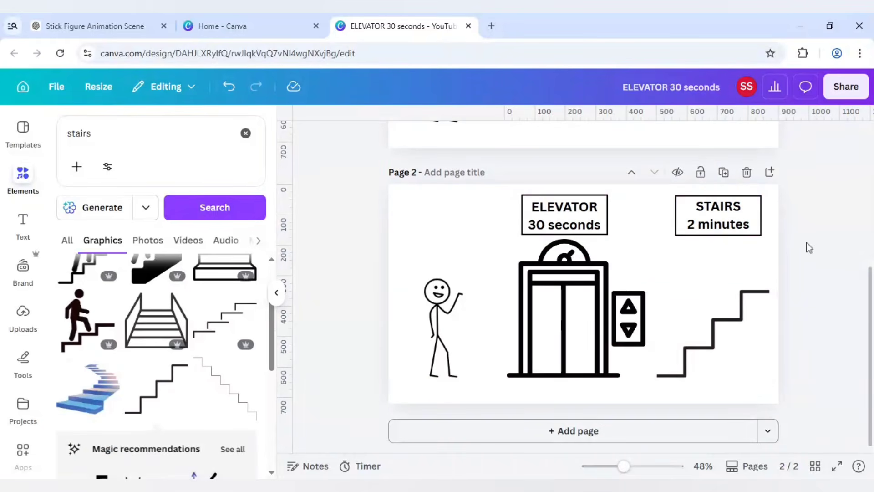
- Download pages 1–2 of the design as PNG images
{"action": "scroll", "coordinate": [808, 248], "scroll_direction": "up", "scroll_amount": 5}
{"action": "scroll", "coordinate": [808, 247], "scroll_direction": "down", "scroll_amount": 2}
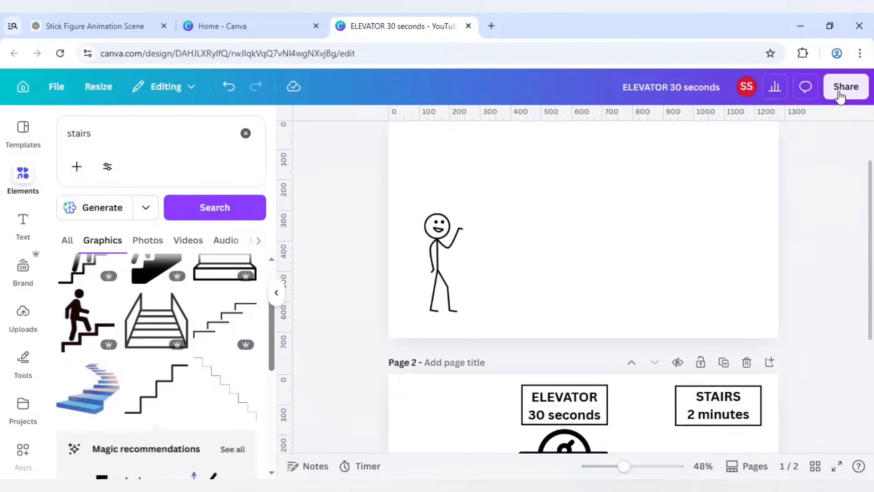
{"action": "left_click", "coordinate": [846, 87]}
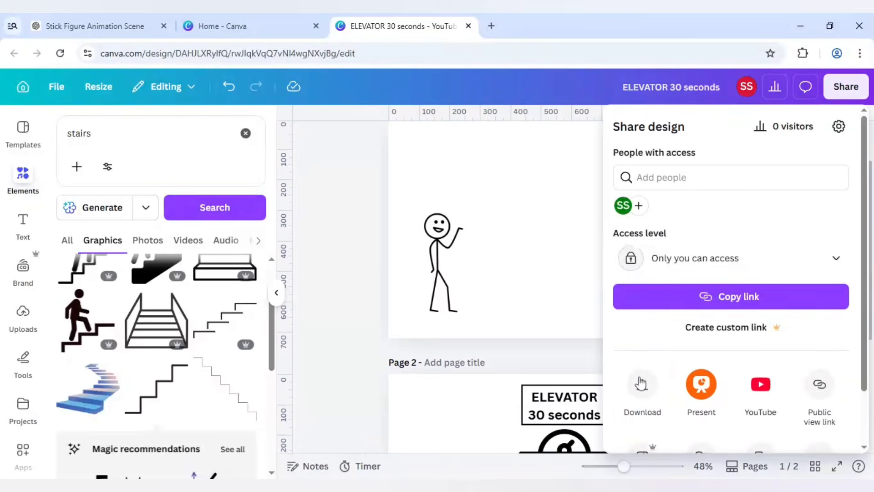
{"action": "left_click", "coordinate": [643, 377]}
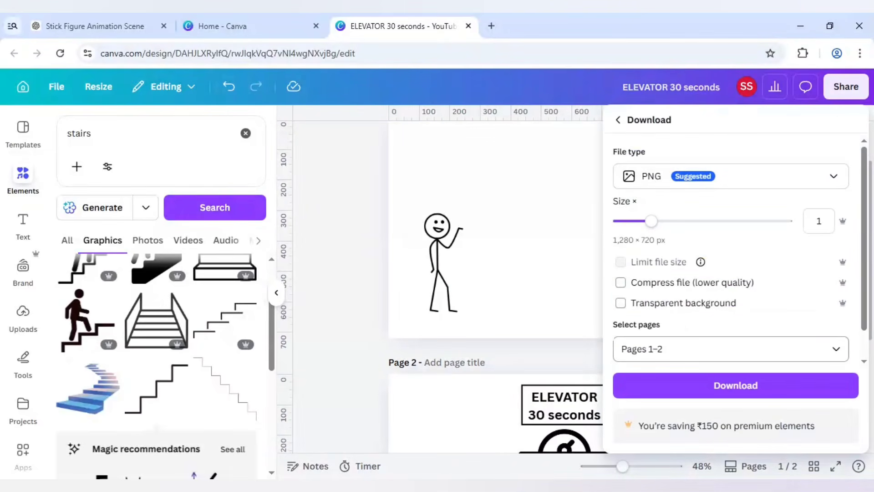
{"action": "left_click", "coordinate": [710, 385]}
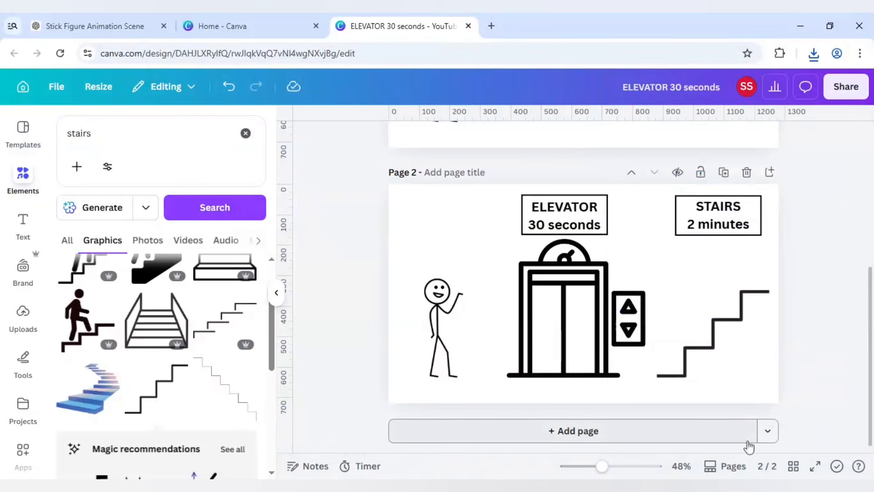
- Add page 3, insert the downloaded image of page 1 and align it with the page's top-left corner
{"action": "left_click", "coordinate": [736, 437]}
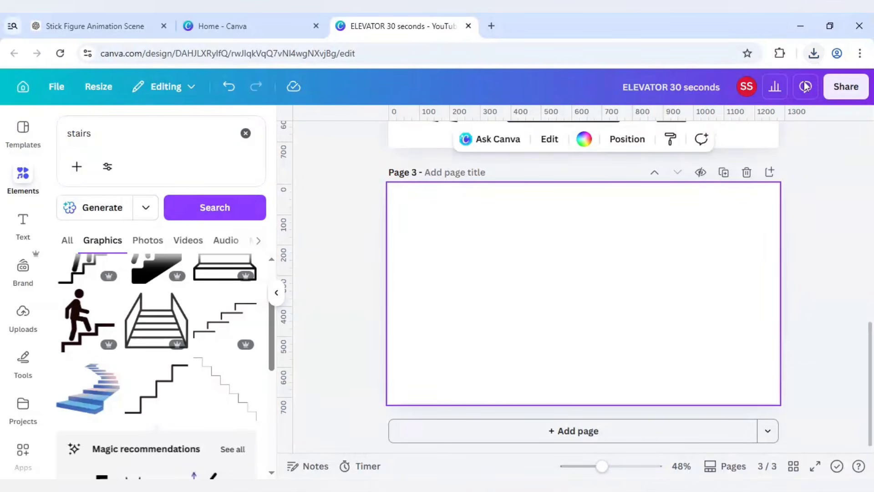
{"action": "left_click_drag", "start_coordinate": [803, 82], "coordinate": [383, 308]}
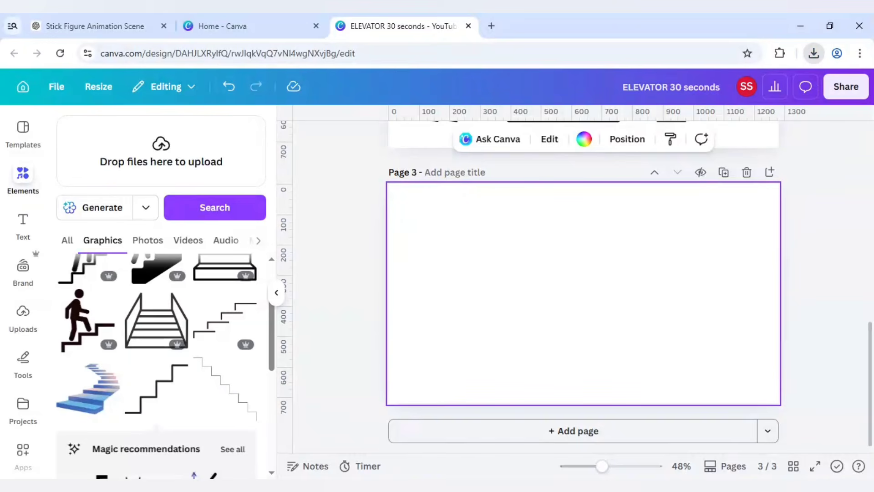
{"action": "left_click", "coordinate": [362, 262]}
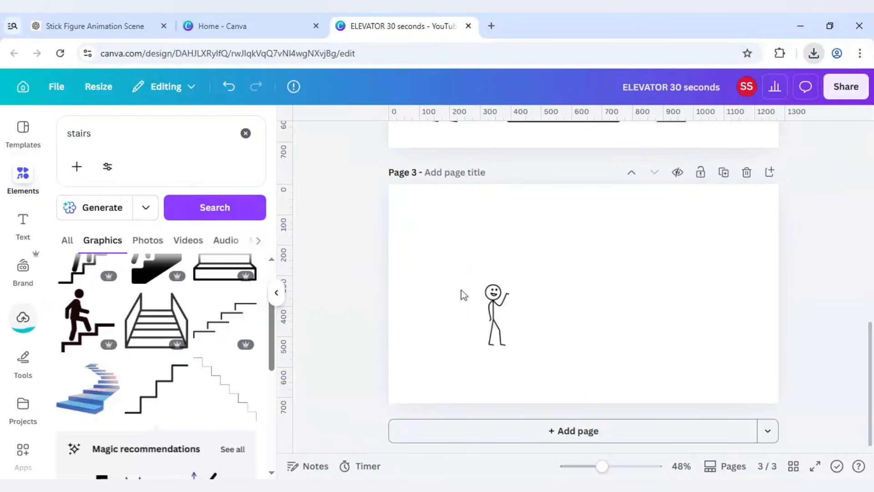
{"action": "left_click_drag", "start_coordinate": [534, 311], "coordinate": [458, 269]}
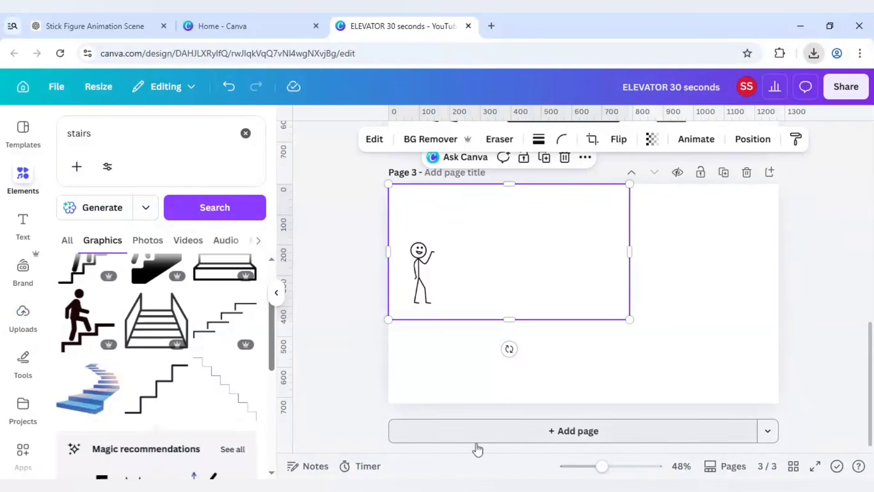
- Add page 4, insert the downloaded image of page 2 and enlarge it to fill the whole page
{"action": "left_click", "coordinate": [489, 437]}
{"action": "left_click_drag", "start_coordinate": [628, 228], "coordinate": [373, 261]}
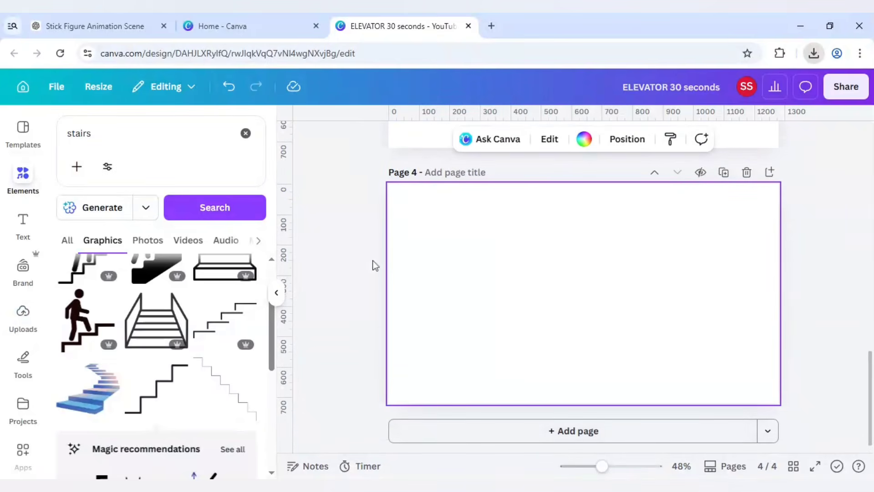
{"action": "left_click", "coordinate": [403, 248]}
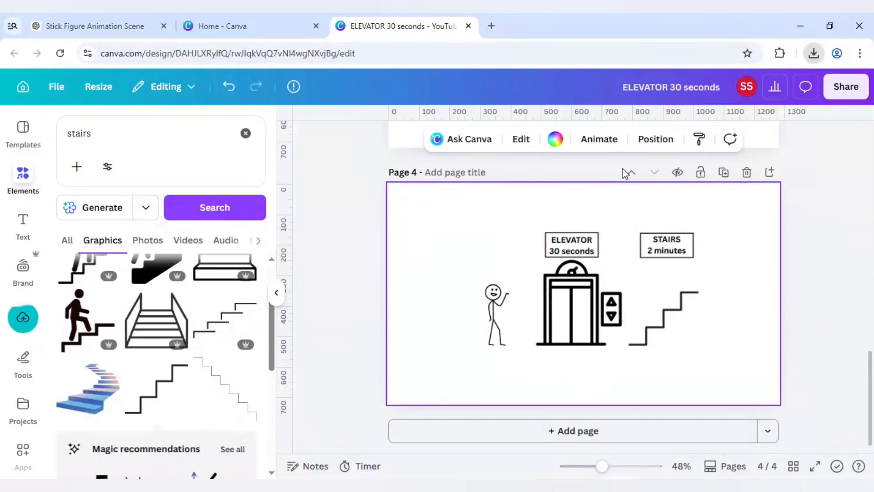
{"action": "left_click", "coordinate": [566, 285]}
{"action": "left_click_drag", "start_coordinate": [567, 296], "coordinate": [484, 242]}
{"action": "left_click_drag", "start_coordinate": [630, 320], "coordinate": [778, 403]}
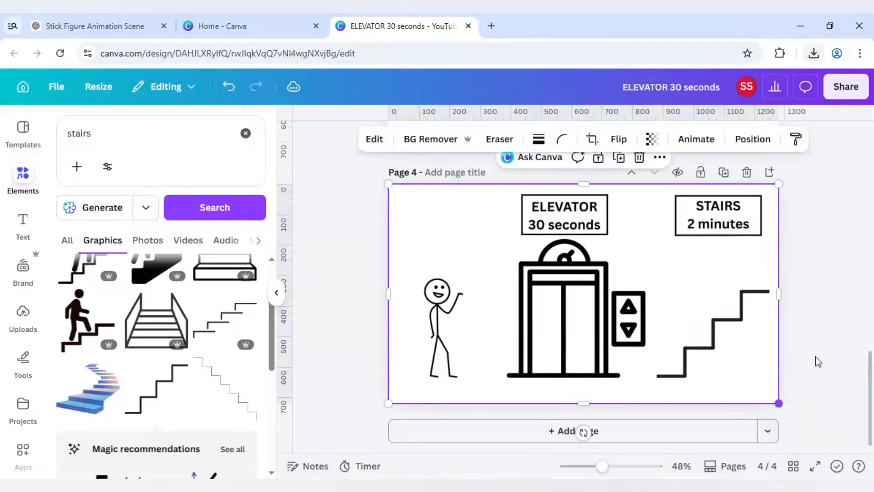
{"action": "left_click", "coordinate": [815, 356]}
- Enlarge the stickman image on page 3 to fill the whole page
{"action": "scroll", "coordinate": [815, 356], "scroll_direction": "up", "scroll_amount": 5}
{"action": "left_click", "coordinate": [553, 236]}
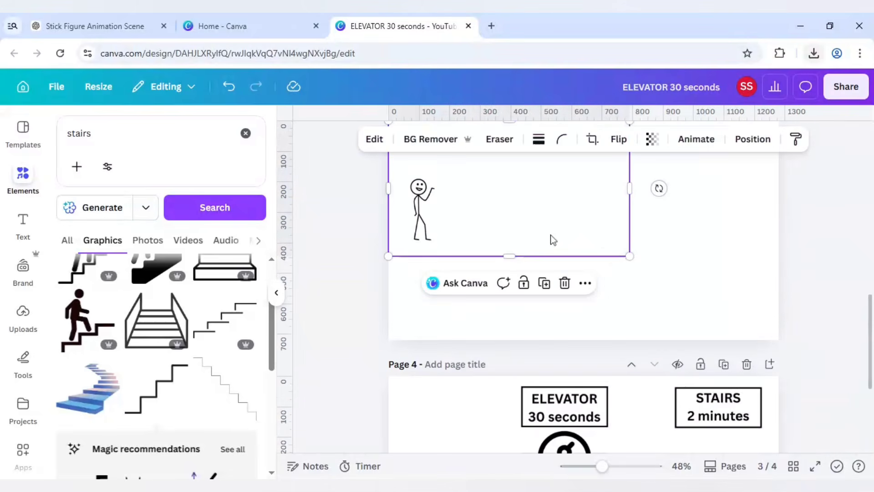
{"action": "left_click_drag", "start_coordinate": [634, 260], "coordinate": [676, 285]}
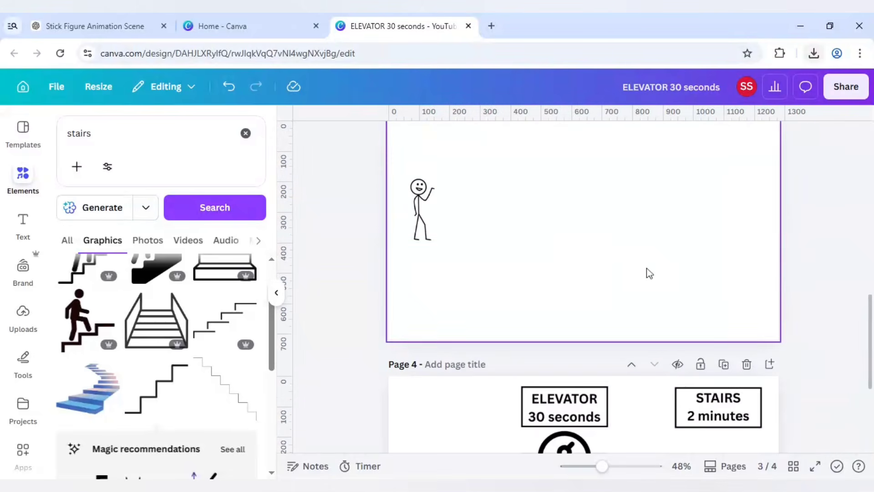
{"action": "left_click", "coordinate": [592, 227]}
{"action": "left_click_drag", "start_coordinate": [629, 256], "coordinate": [779, 341]}
{"action": "scroll", "coordinate": [819, 318], "scroll_direction": "up", "scroll_amount": 2}
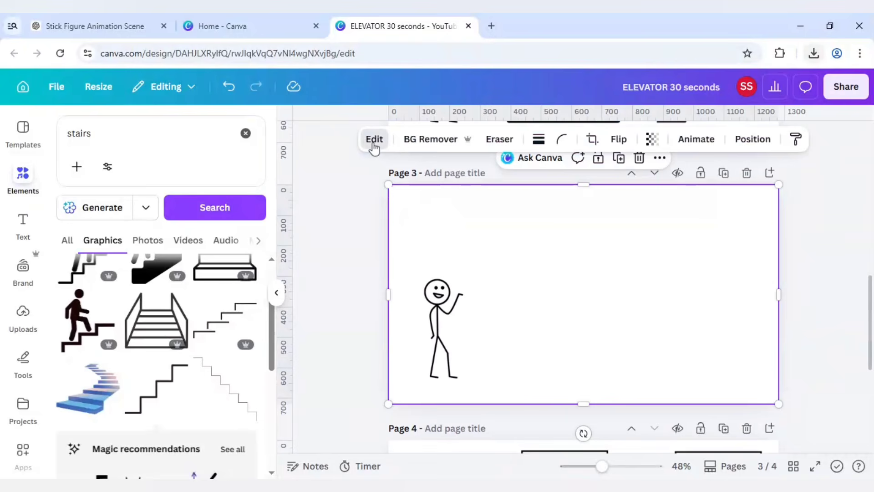
- Turn the page 3 stickman image into a 5-second video with the custom motion "the character is walking in a horizontal way" and add it to the design
{"action": "left_click", "coordinate": [374, 139]}
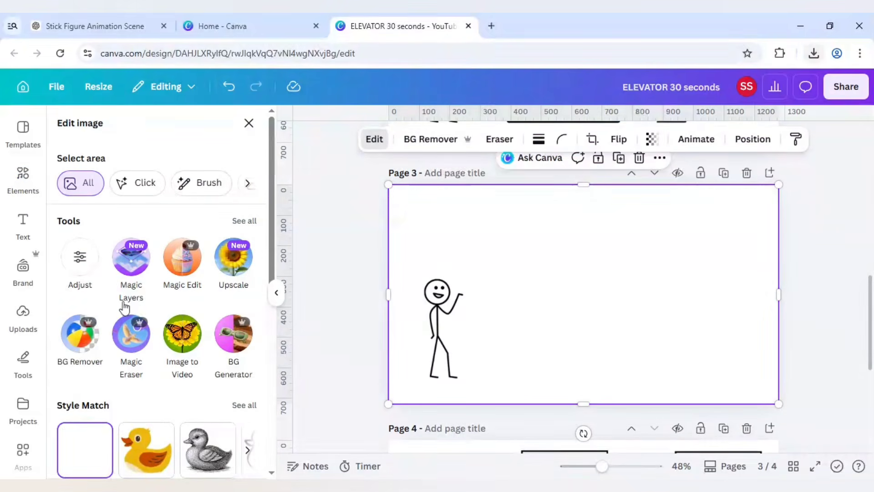
{"action": "left_click", "coordinate": [186, 332]}
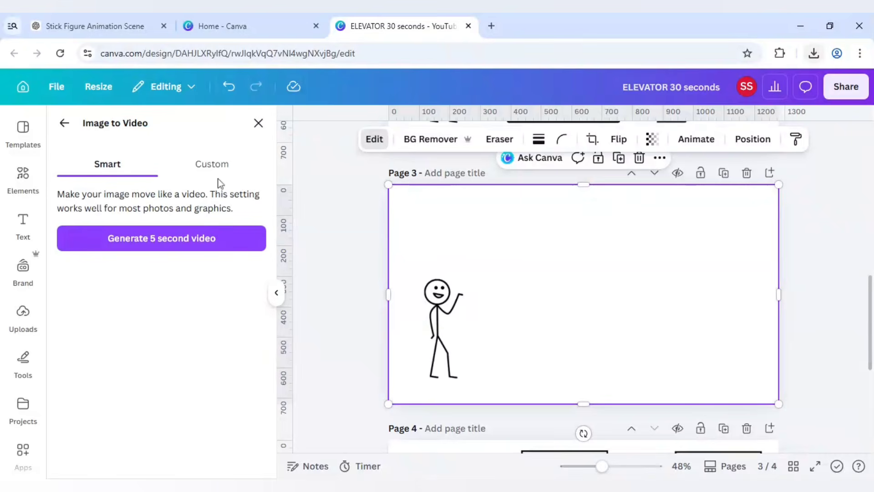
{"action": "left_click", "coordinate": [213, 167]}
{"action": "left_click", "coordinate": [183, 215]}
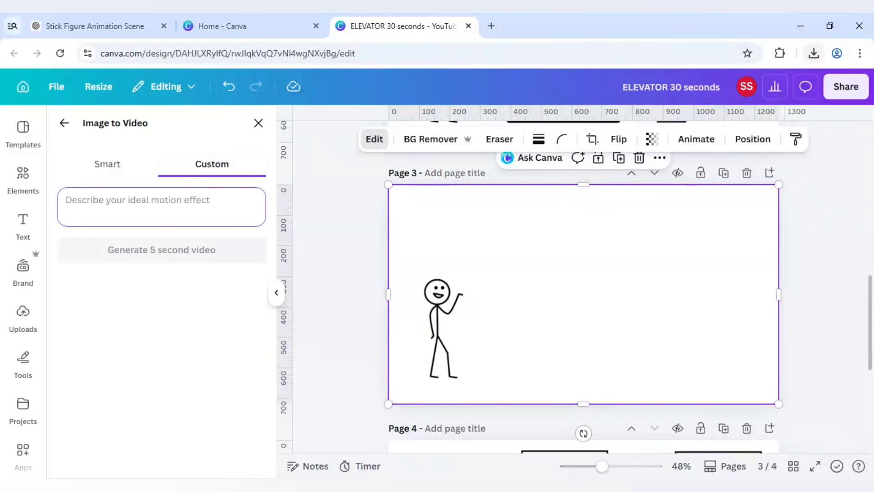
{"action": "type", "text": "the char"}
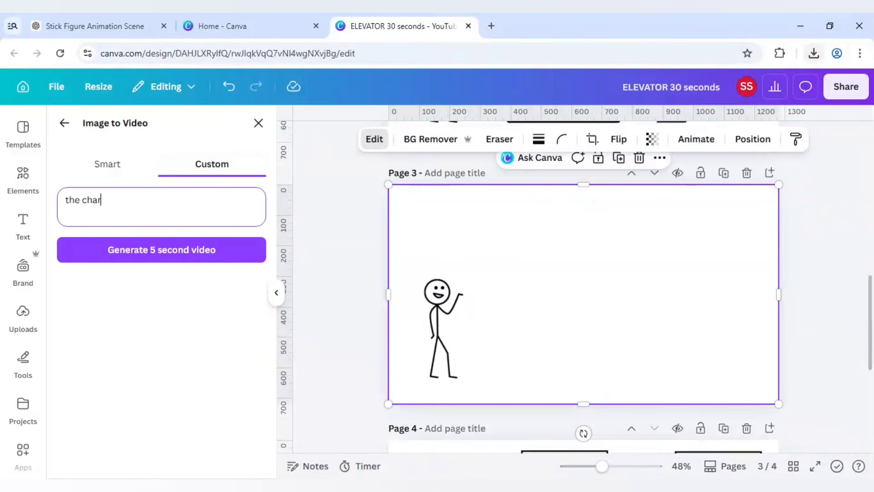
{"action": "type", "text": "acter is walking"}
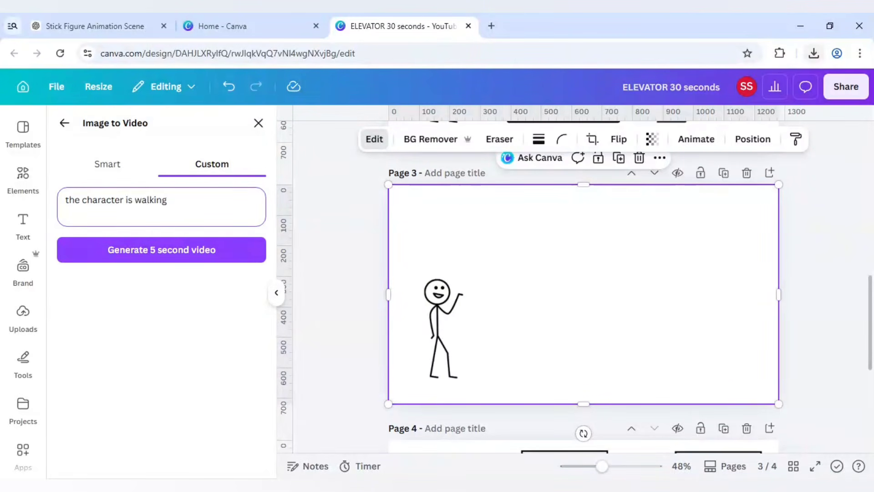
{"action": "type", "text": "in a horizontal way"}
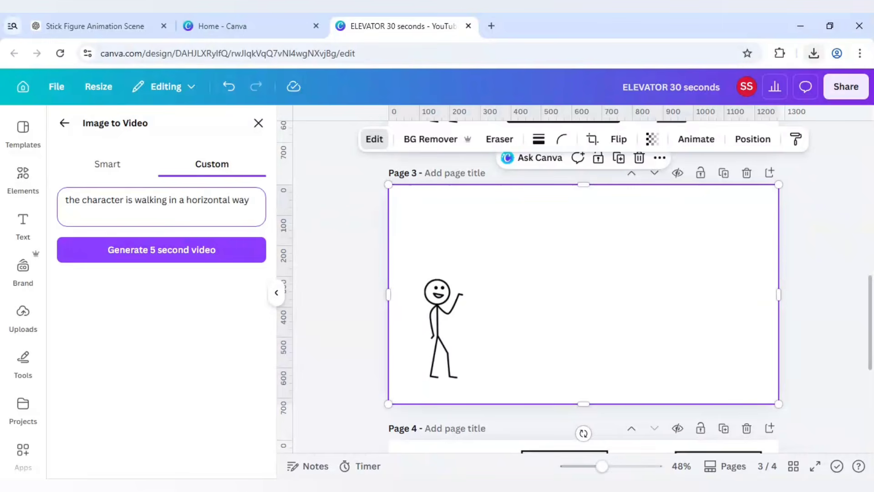
{"action": "left_click", "coordinate": [174, 254]}
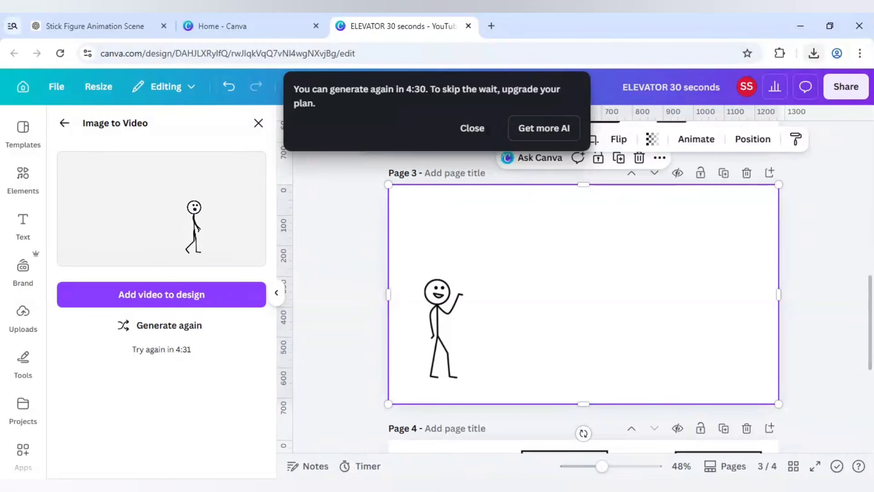
{"action": "left_click", "coordinate": [224, 296]}
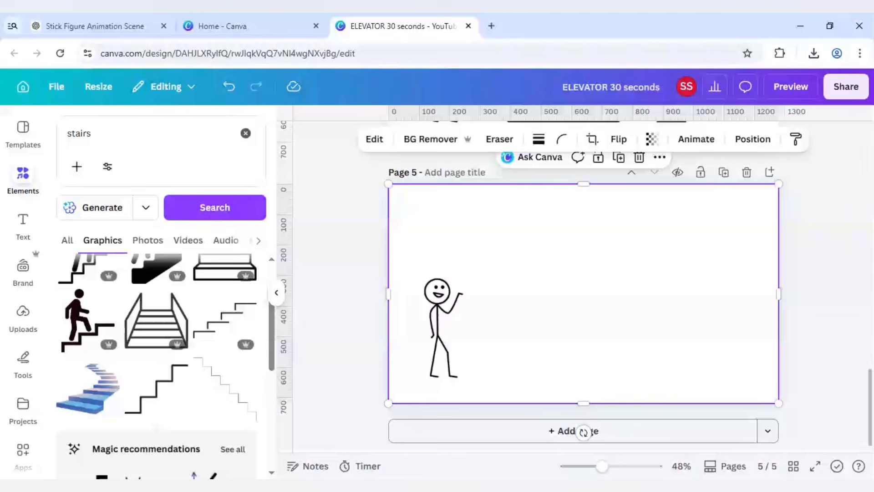
- Turn the page 5 stickman image into a 5-second video with the custom motion "the character is looking above and thinking" and add it to the design
{"action": "left_click", "coordinate": [374, 139]}
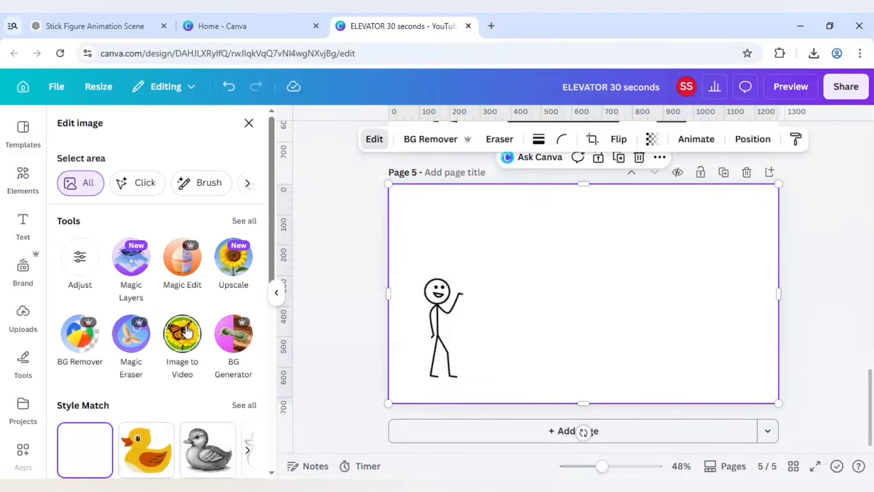
{"action": "left_click", "coordinate": [182, 332]}
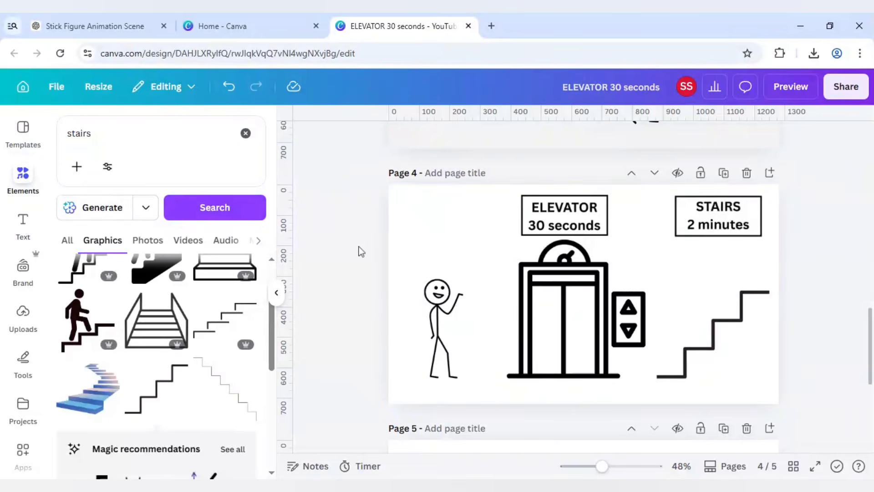
{"action": "scroll", "coordinate": [358, 247], "scroll_direction": "down", "scroll_amount": 5}
{"action": "left_click", "coordinate": [483, 306]}
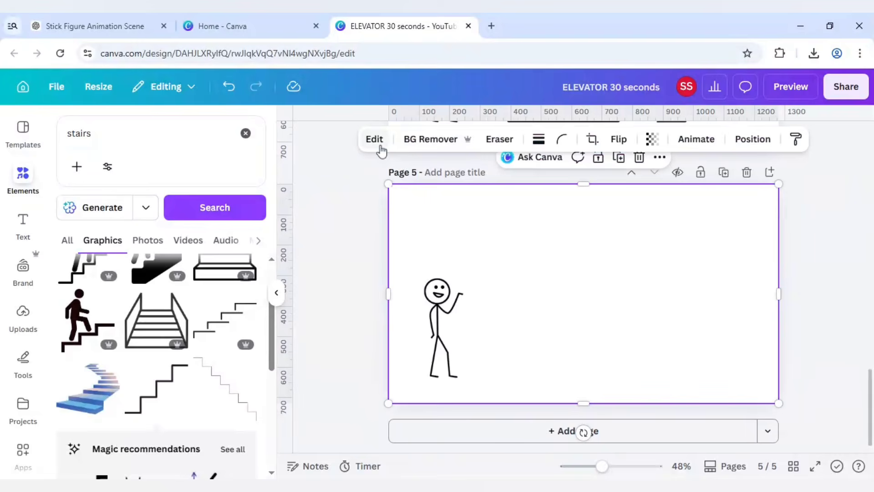
{"action": "left_click", "coordinate": [374, 139]}
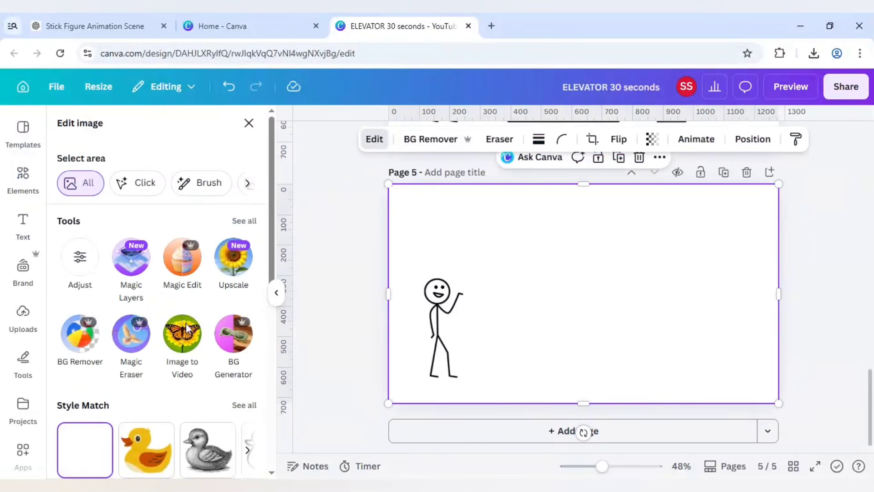
{"action": "left_click", "coordinate": [187, 332]}
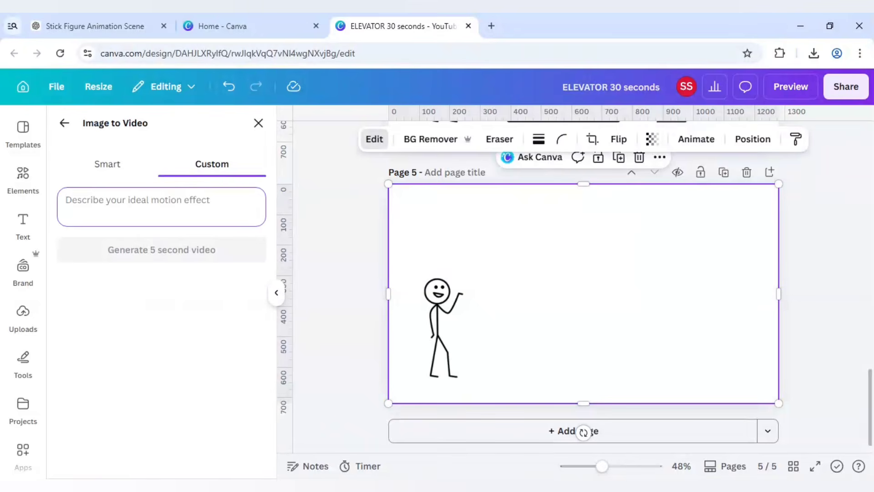
{"action": "type", "text": "t"}
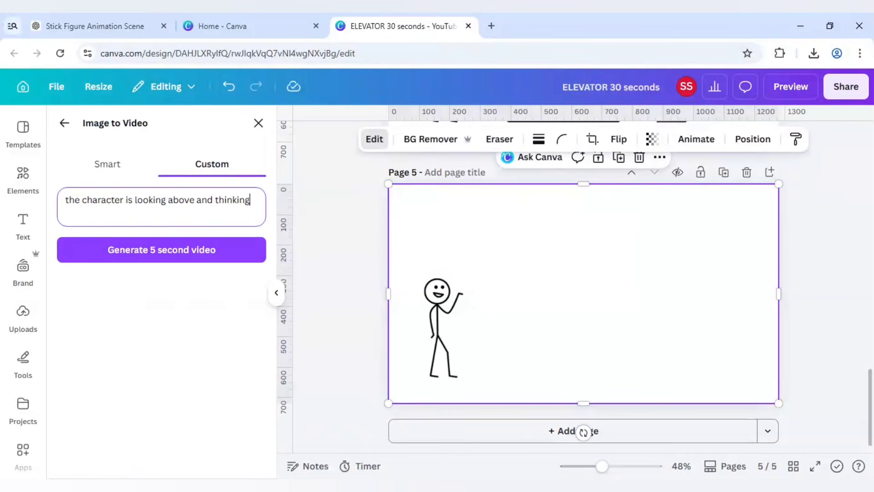
{"action": "left_click", "coordinate": [157, 259]}
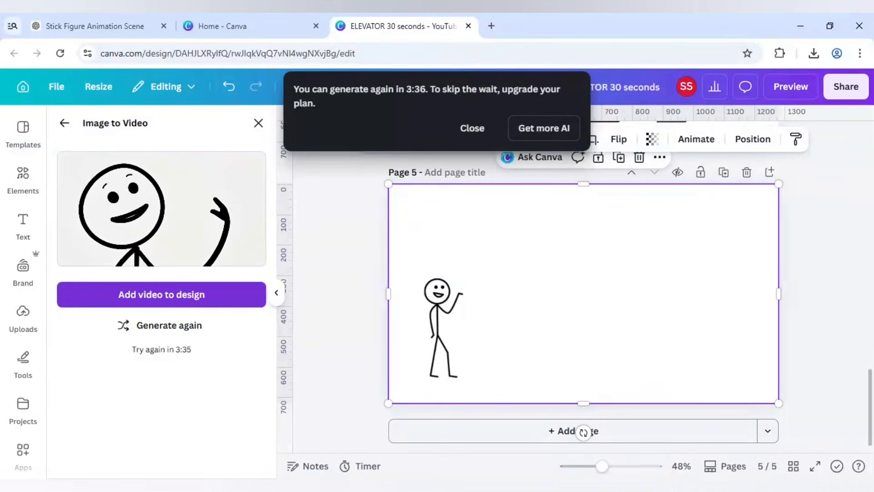
{"action": "left_click", "coordinate": [162, 294]}
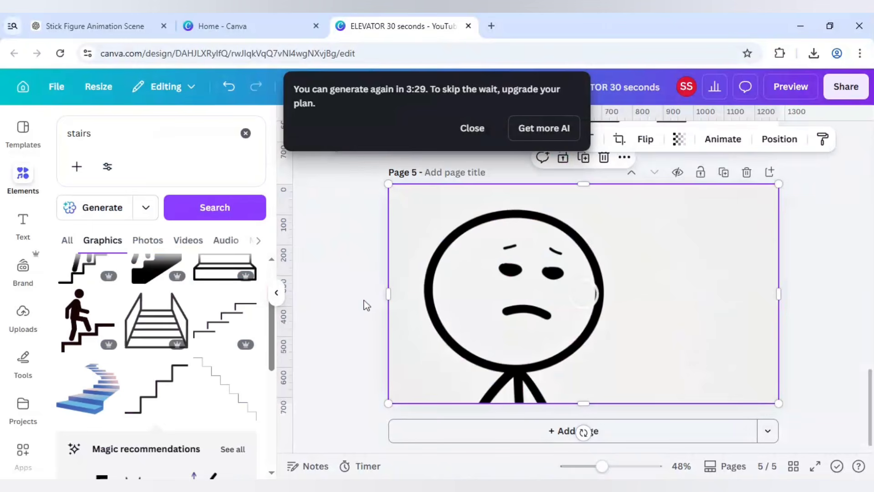
- Crop the stickman off the page 4 image so that only the elevator and stairs with their labels remain
{"action": "left_click", "coordinate": [822, 389]}
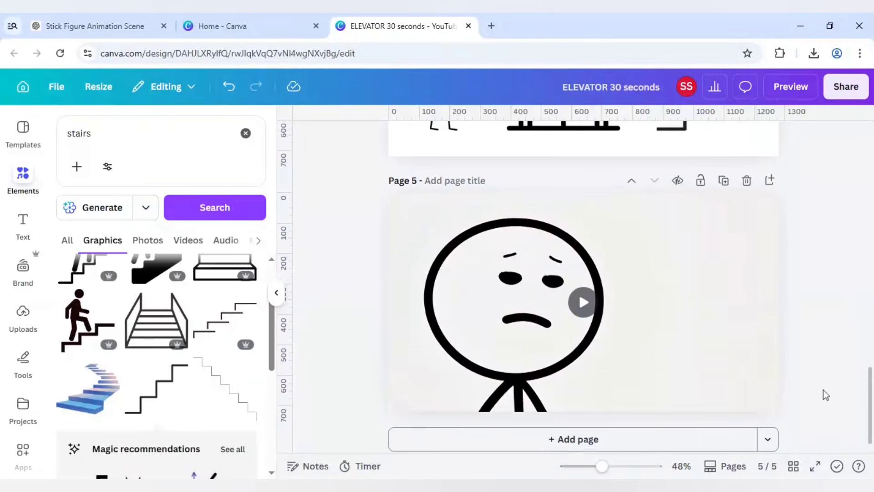
{"action": "scroll", "coordinate": [823, 389], "scroll_direction": "up", "scroll_amount": 6}
{"action": "scroll", "coordinate": [823, 390], "scroll_direction": "down", "scroll_amount": 3}
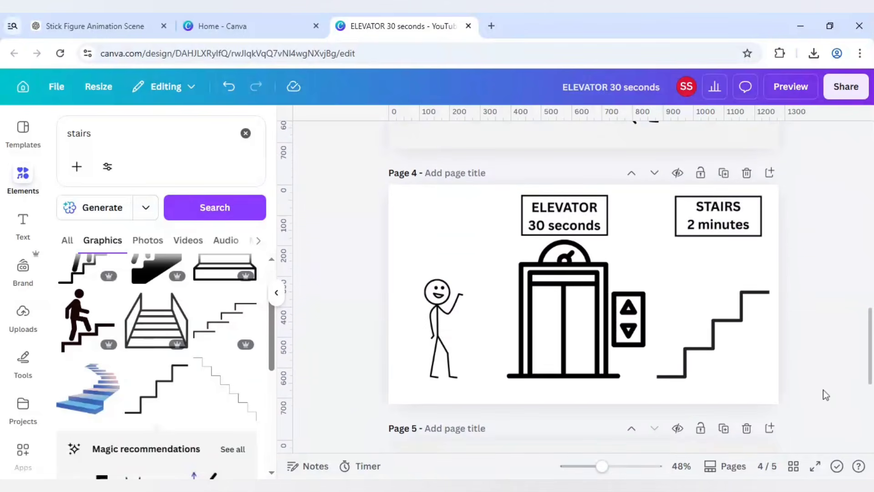
{"action": "left_click", "coordinate": [574, 296]}
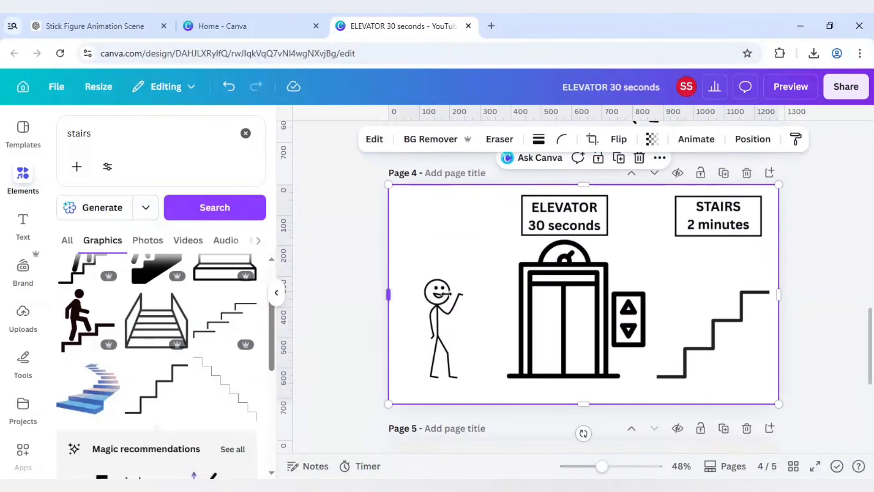
{"action": "left_click_drag", "start_coordinate": [388, 295], "coordinate": [500, 293]}
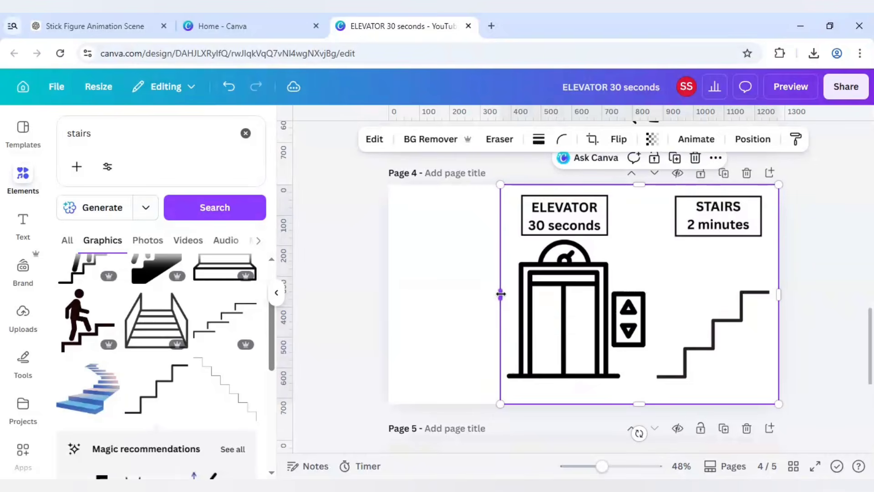
{"action": "left_click", "coordinate": [380, 308]}
- Copy the cropped elevator and stairs image onto the page 5 video and remove its background
{"action": "scroll", "coordinate": [380, 308], "scroll_direction": "down", "scroll_amount": 3}
{"action": "left_click", "coordinate": [616, 338]}
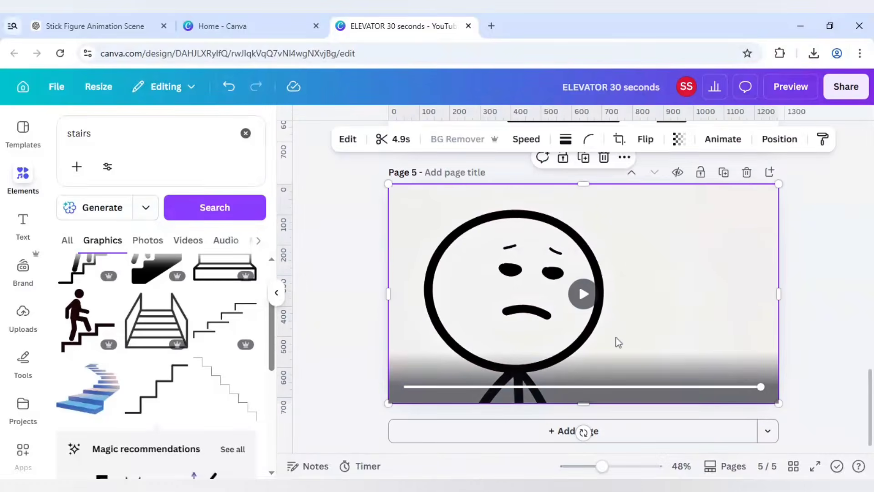
{"action": "key", "text": "ctrl+v"}
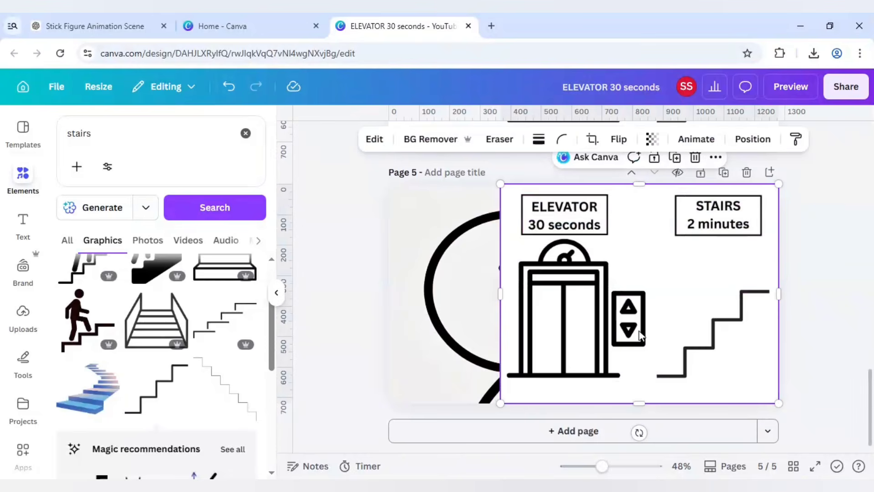
{"action": "left_click", "coordinate": [430, 139]}
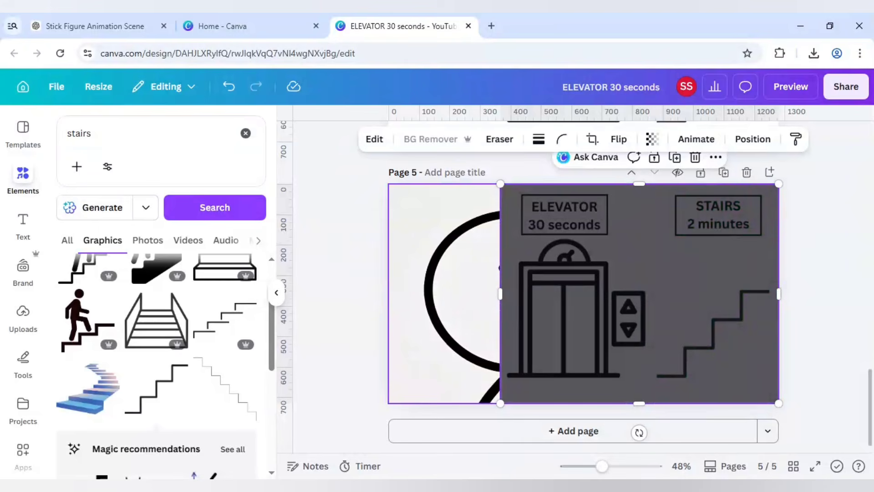
- Scrub the page 5 video back to the 1.3 s mark to examine the stickman's pose beside the elevator
{"action": "left_click", "coordinate": [537, 277]}
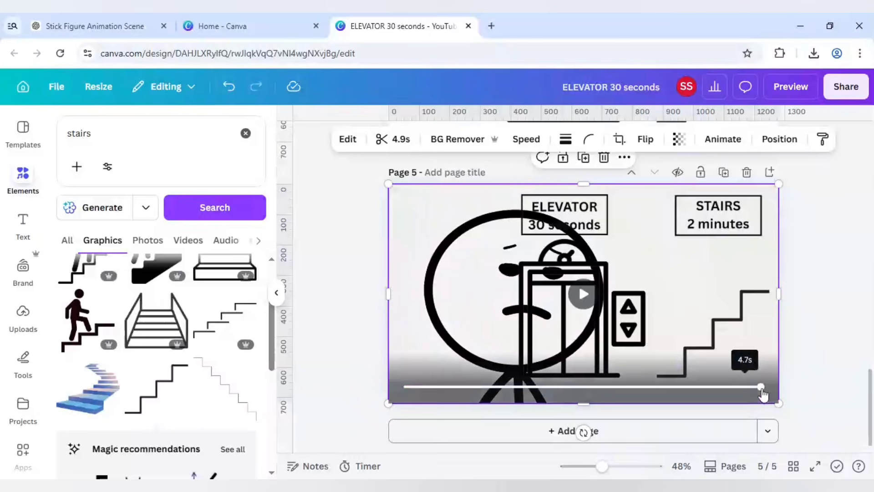
{"action": "left_click_drag", "start_coordinate": [760, 389], "coordinate": [491, 388]}
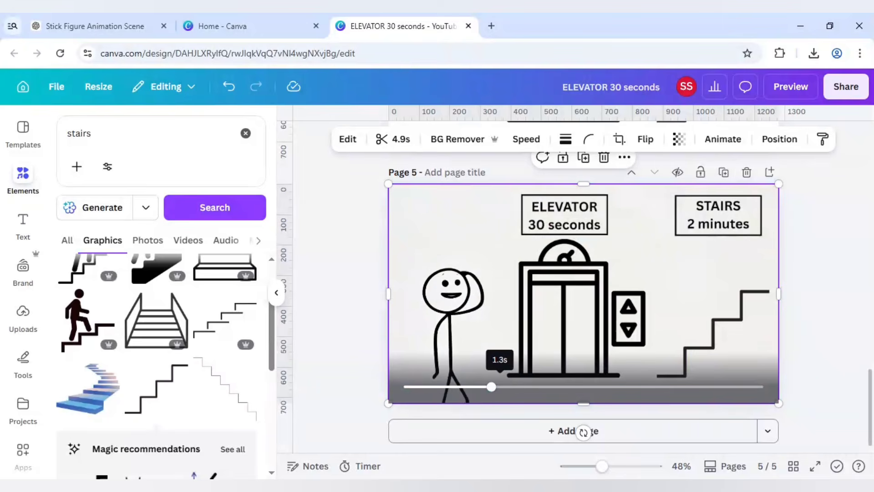
{"action": "left_click_drag", "start_coordinate": [492, 388], "coordinate": [491, 389]}
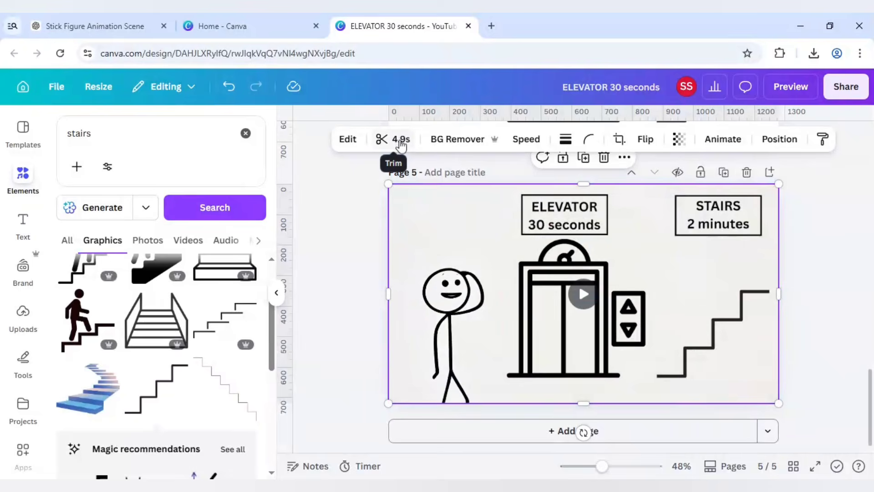
- Duplicate page 5 and trim the end of the original page 5 video to a length of 1.2 s
{"action": "left_click", "coordinate": [723, 172]}
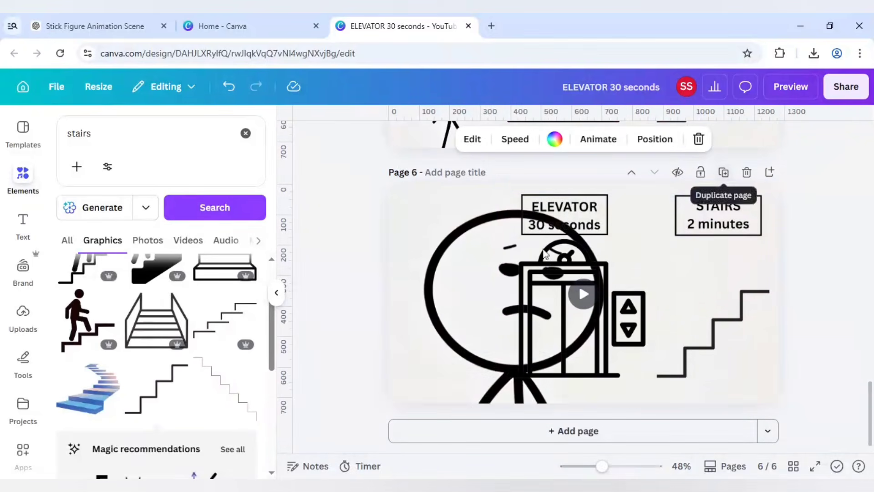
{"action": "scroll", "coordinate": [484, 260], "scroll_direction": "up", "scroll_amount": 4}
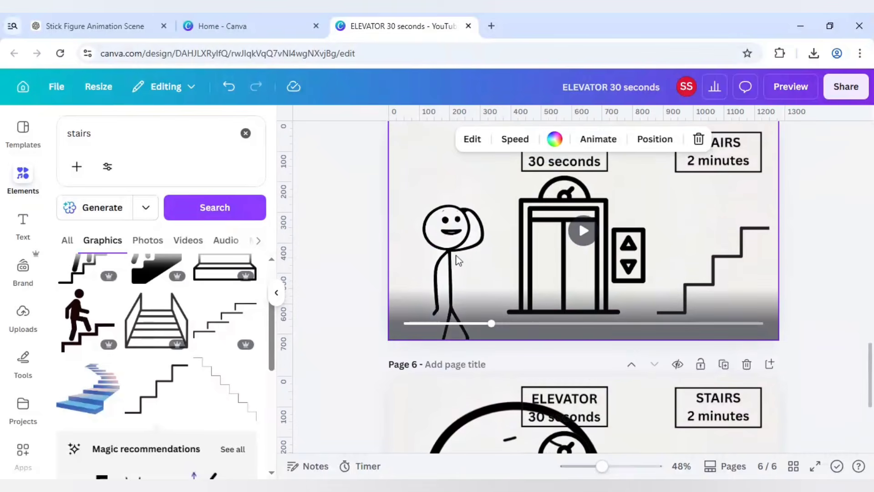
{"action": "left_click", "coordinate": [457, 260]}
{"action": "left_click", "coordinate": [395, 140]}
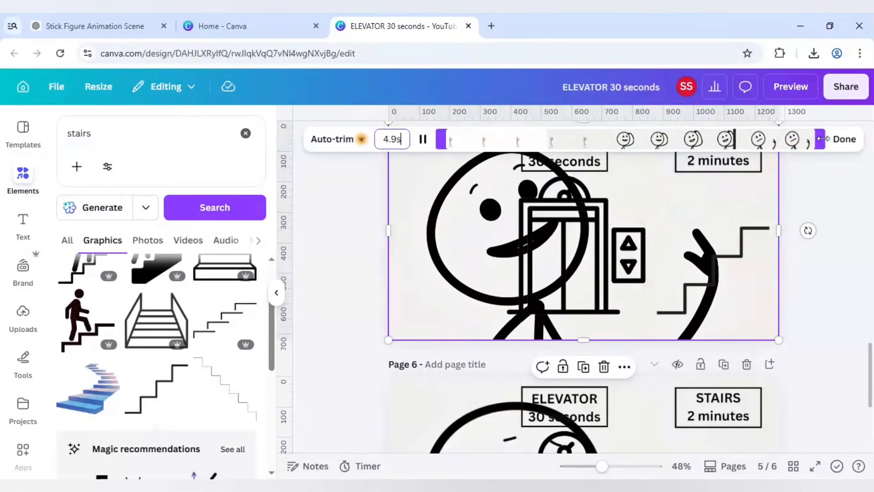
{"action": "left_click_drag", "start_coordinate": [823, 139], "coordinate": [549, 145]}
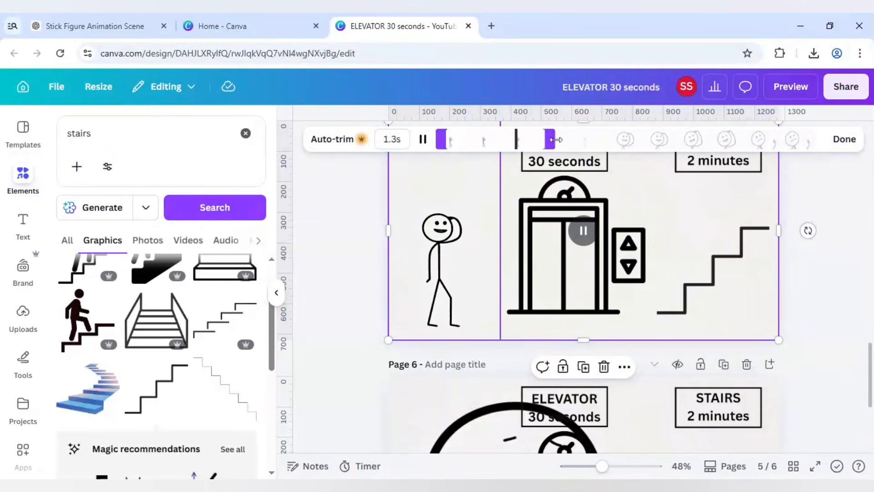
{"action": "left_click_drag", "start_coordinate": [555, 139], "coordinate": [536, 139]}
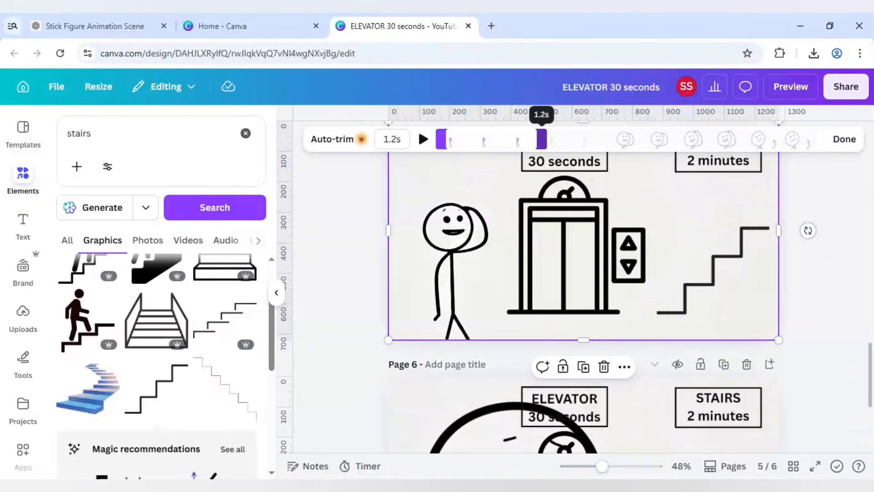
{"action": "left_click", "coordinate": [845, 139]}
- Delete the elevator and stairs image from page 6, keeping only the thinking stickman video
{"action": "scroll", "coordinate": [831, 250], "scroll_direction": "down", "scroll_amount": 4}
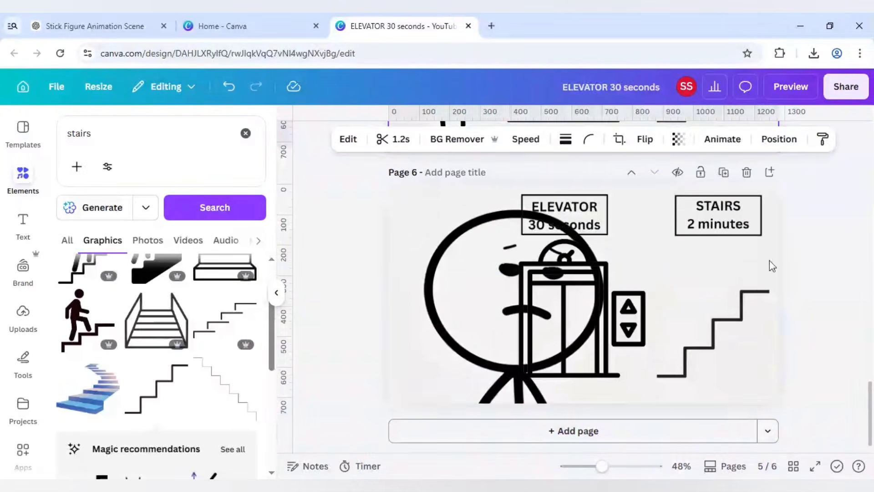
{"action": "left_click", "coordinate": [749, 272]}
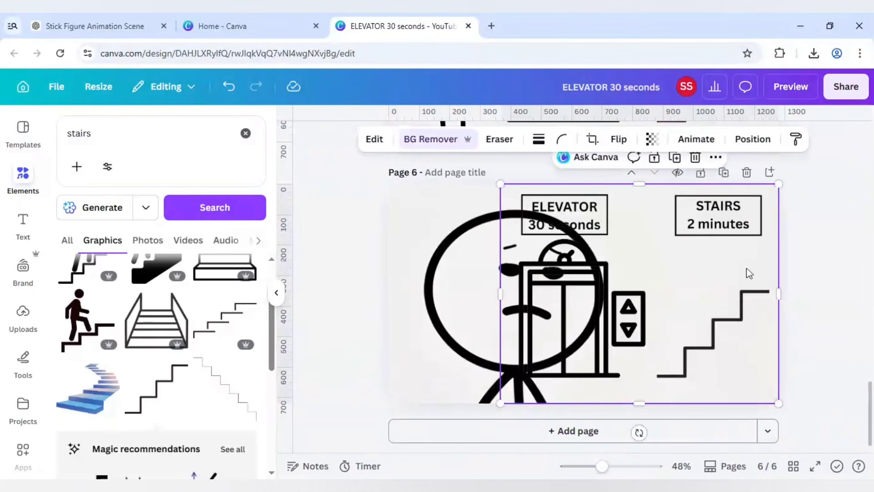
{"action": "key", "text": "Delete"}
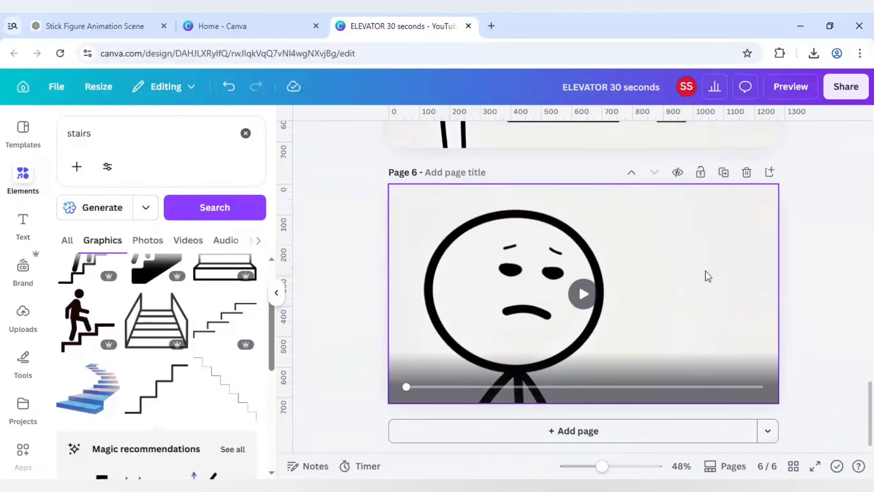
- Trim the start of the page 6 thinking stickman video so that the clip lasts 3.7 s
{"action": "left_click", "coordinate": [439, 250]}
{"action": "left_click", "coordinate": [398, 140]}
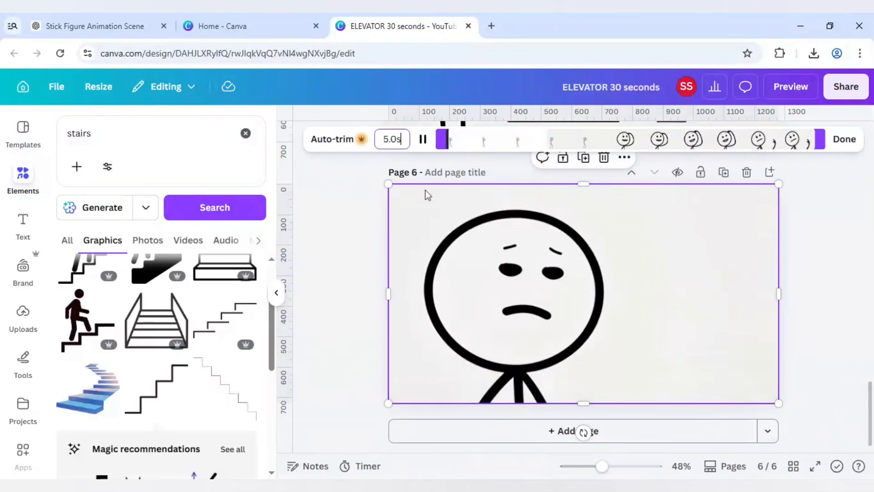
{"action": "left_click_drag", "start_coordinate": [441, 139], "coordinate": [535, 142]}
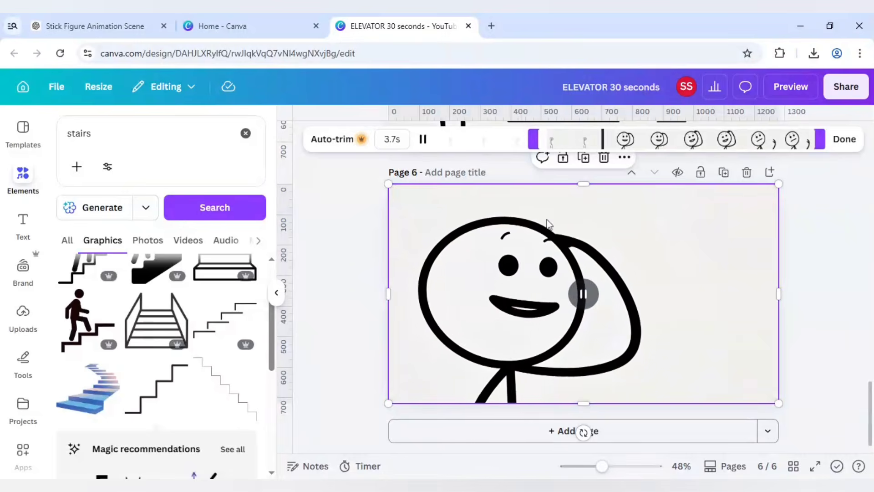
{"action": "left_click", "coordinate": [842, 139]}
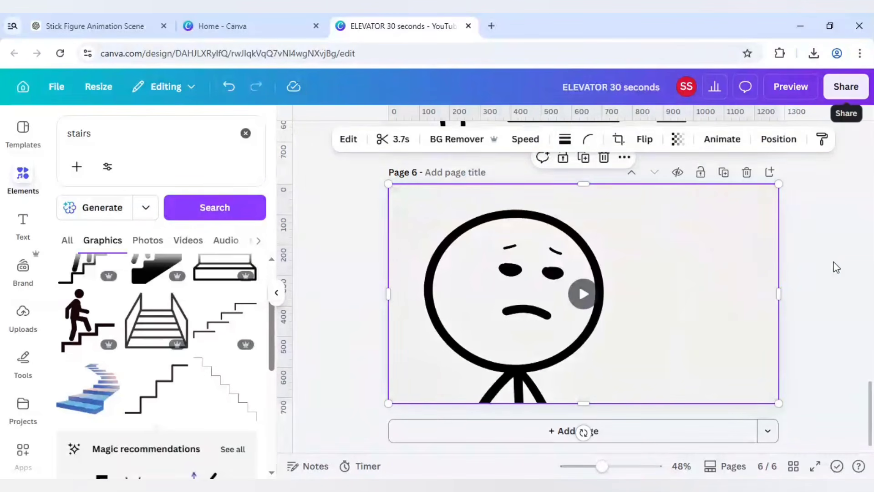
{"action": "left_click", "coordinate": [836, 267]}
- Look back over pages 3 to 6 and open the design's download settings
{"action": "scroll", "coordinate": [836, 267], "scroll_direction": "up", "scroll_amount": 8}
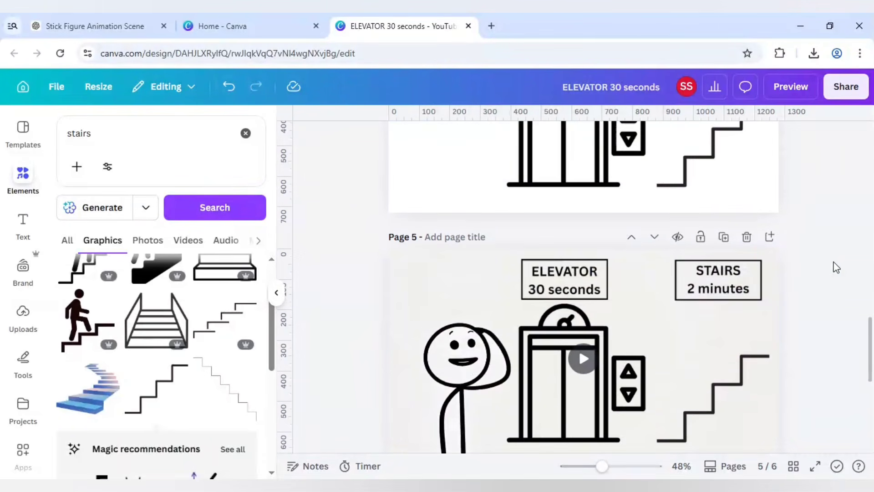
{"action": "scroll", "coordinate": [836, 267], "scroll_direction": "up", "scroll_amount": 6}
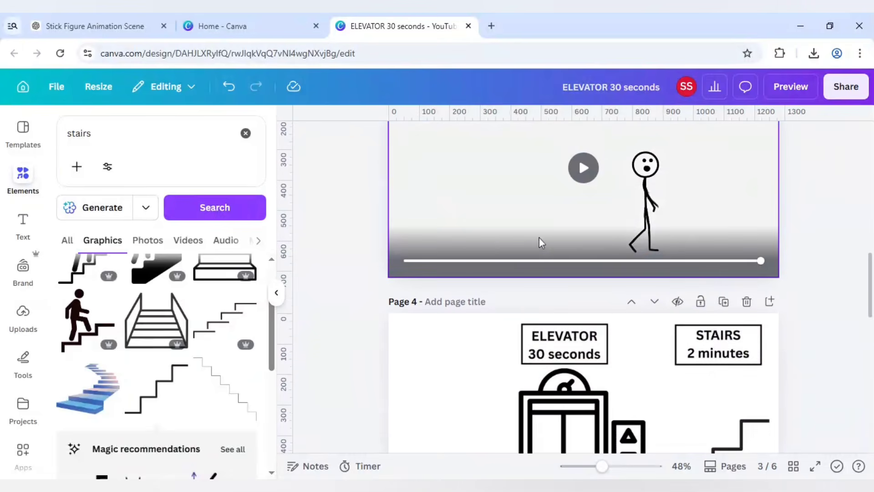
{"action": "scroll", "coordinate": [537, 318], "scroll_direction": "down", "scroll_amount": 10}
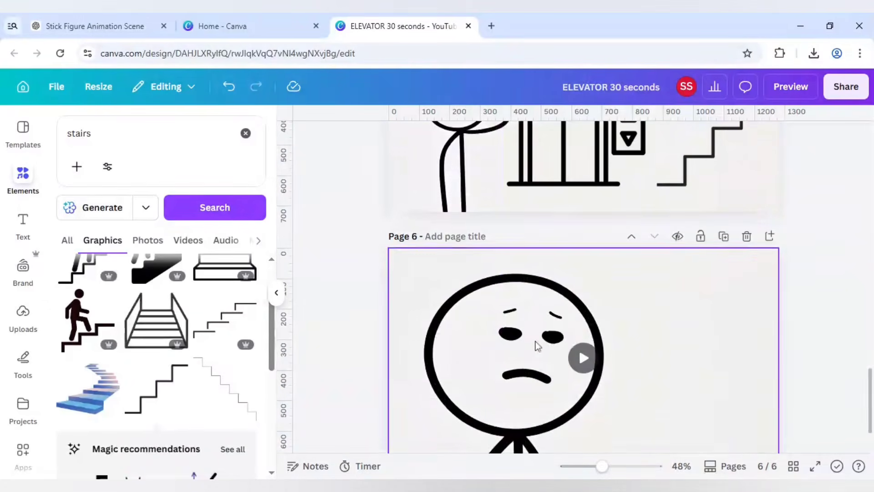
{"action": "left_click", "coordinate": [847, 90]}
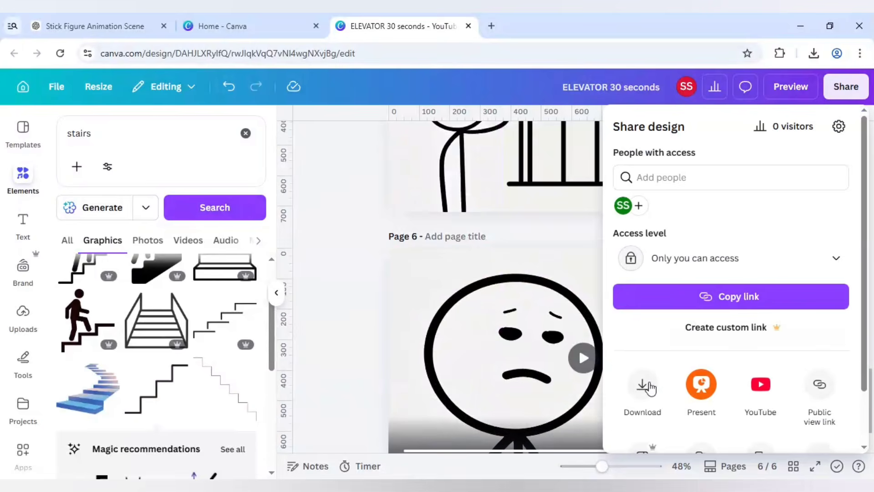
{"action": "left_click", "coordinate": [643, 384]}
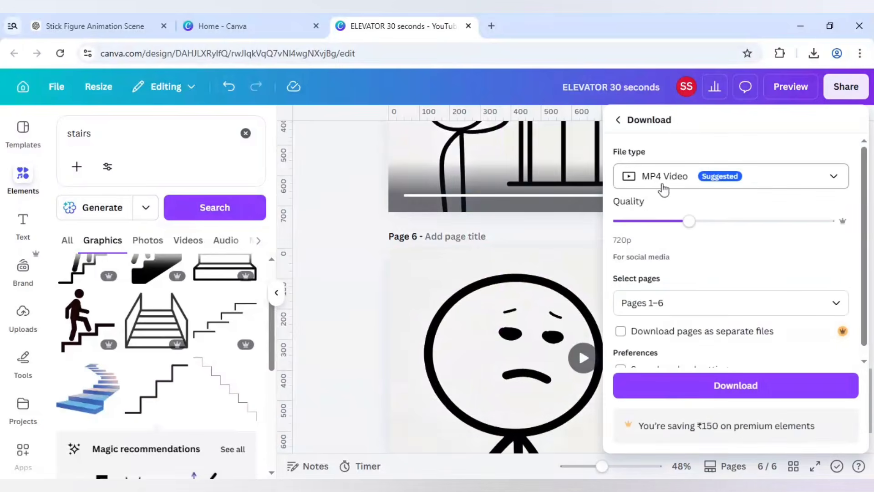
- Restrict the export to pages 3, 5 and 6 and download them together as a 720p MP4 video
{"action": "left_click", "coordinate": [836, 302]}
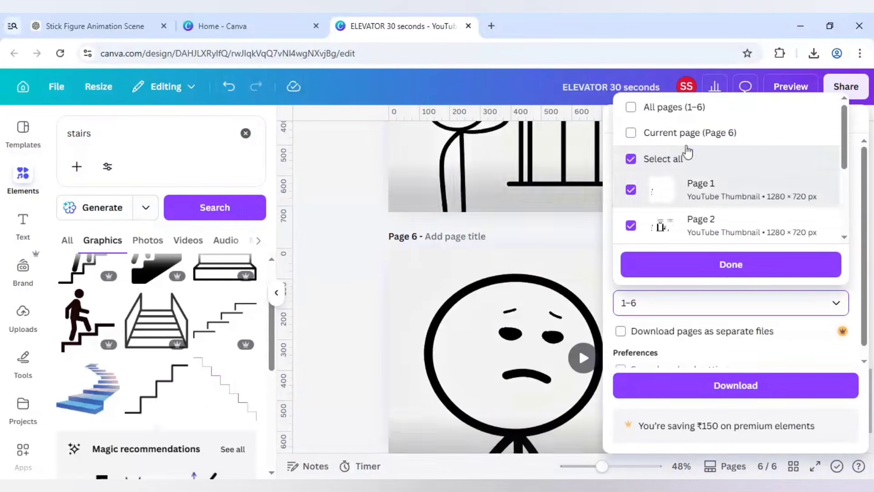
{"action": "left_click", "coordinate": [630, 159]}
{"action": "scroll", "coordinate": [642, 182], "scroll_direction": "down", "scroll_amount": 2}
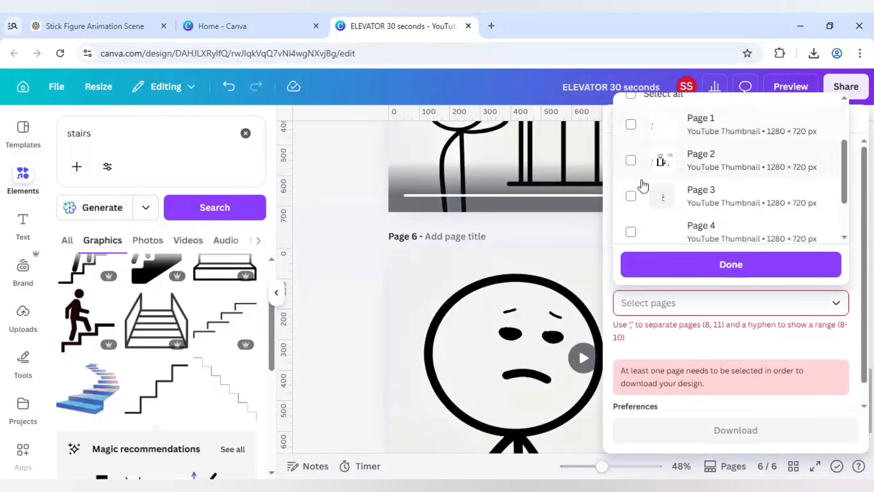
{"action": "left_click", "coordinate": [631, 199]}
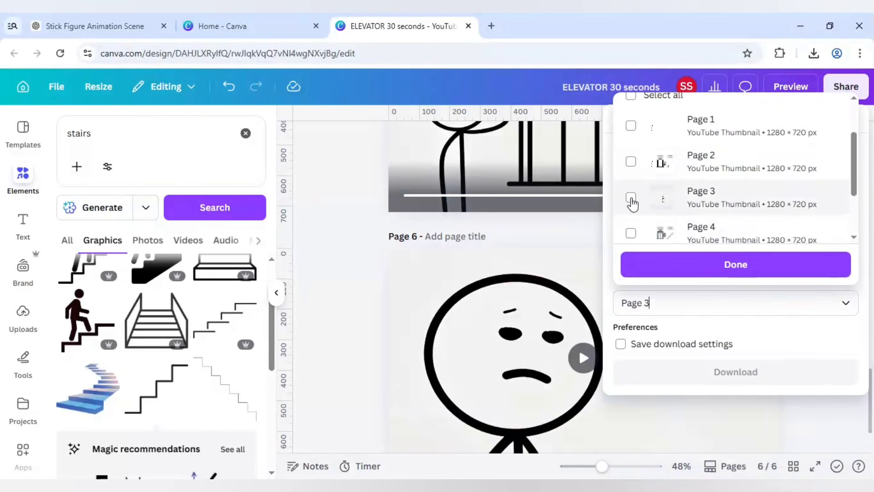
{"action": "scroll", "coordinate": [660, 205], "scroll_direction": "down", "scroll_amount": 2}
{"action": "left_click", "coordinate": [630, 184]}
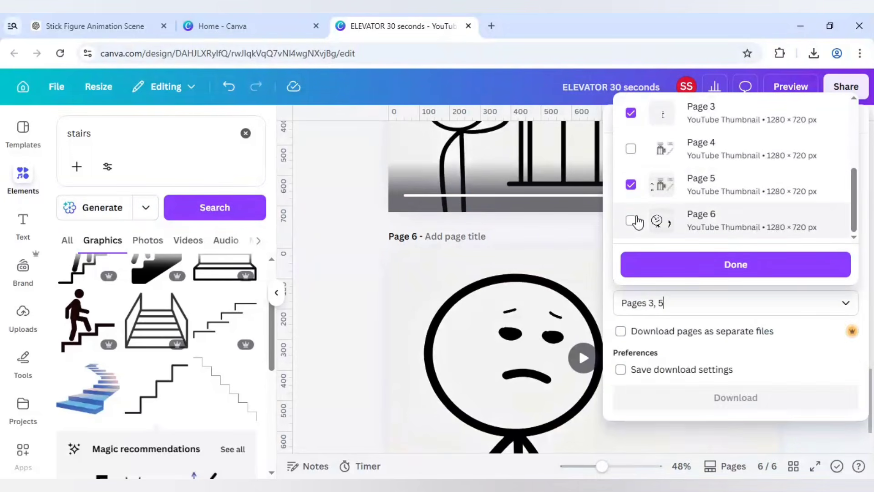
{"action": "left_click", "coordinate": [631, 221]}
{"action": "left_click", "coordinate": [683, 264]}
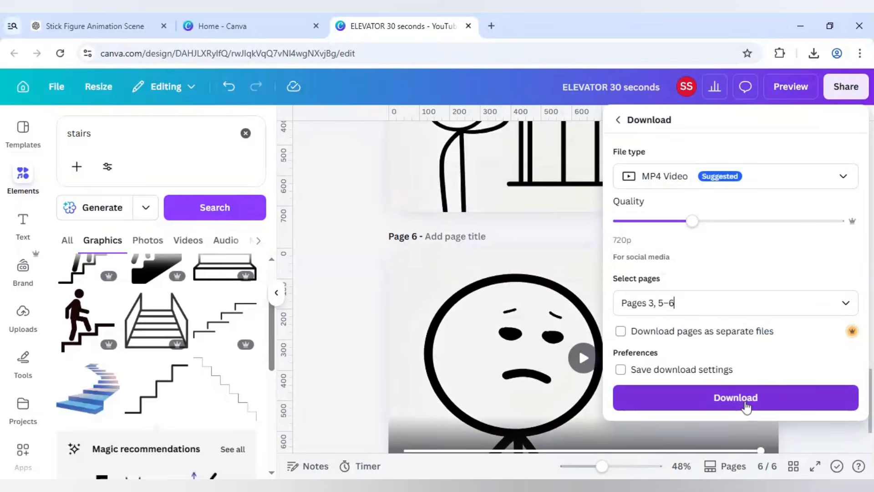
{"action": "left_click", "coordinate": [746, 405]}
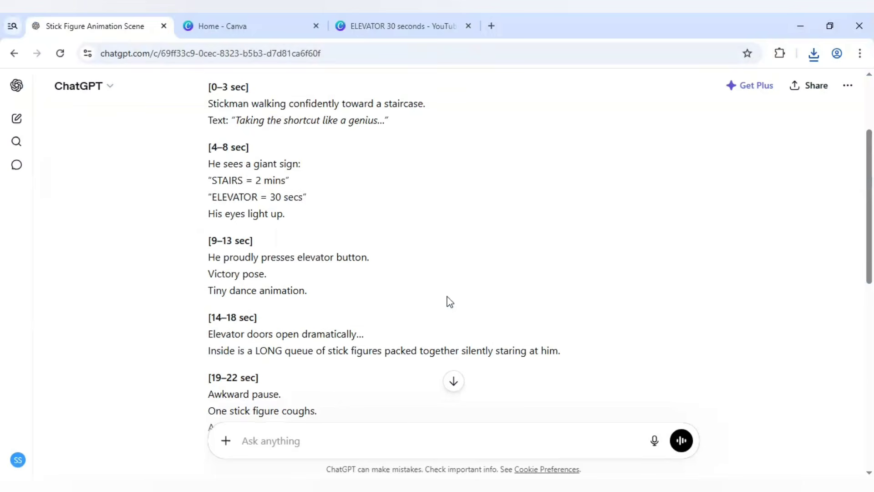
- Read the upcoming scenes from 9 to 26 seconds in the ChatGPT script and return to the Canva elevator design
{"action": "scroll", "coordinate": [451, 298], "scroll_direction": "down", "scroll_amount": 2}
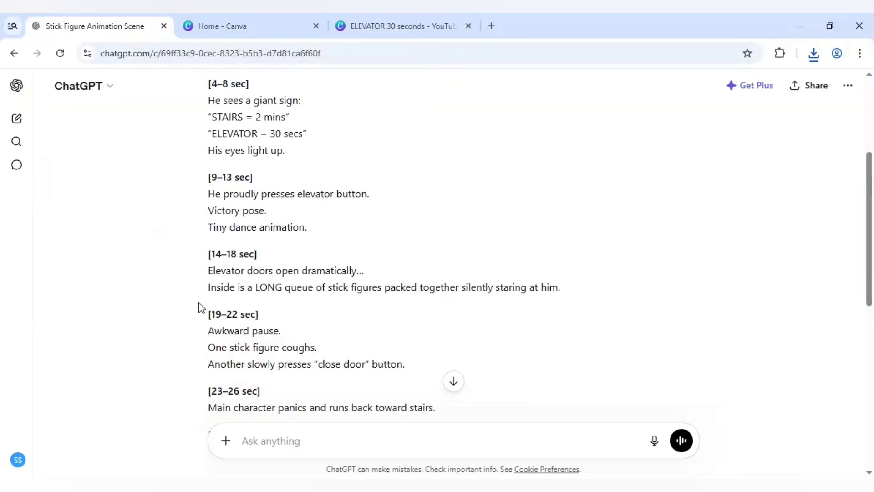
{"action": "scroll", "coordinate": [201, 307], "scroll_direction": "down", "scroll_amount": 2}
{"action": "left_click", "coordinate": [402, 19]}
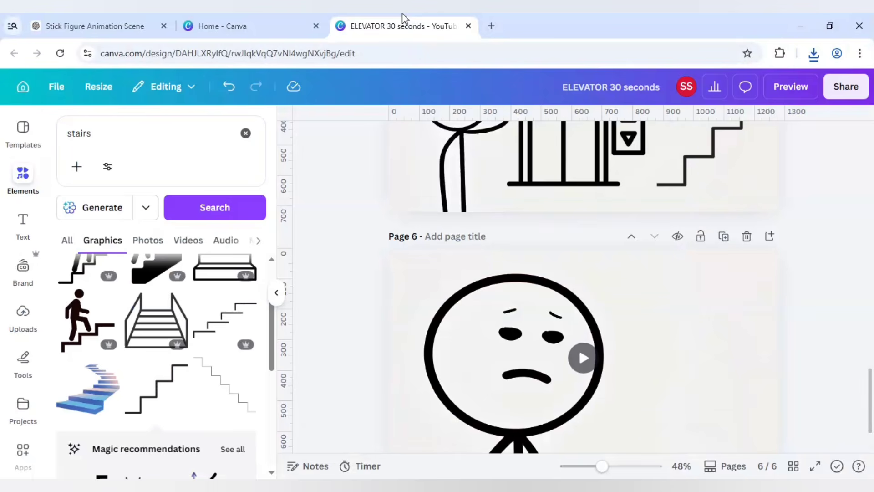